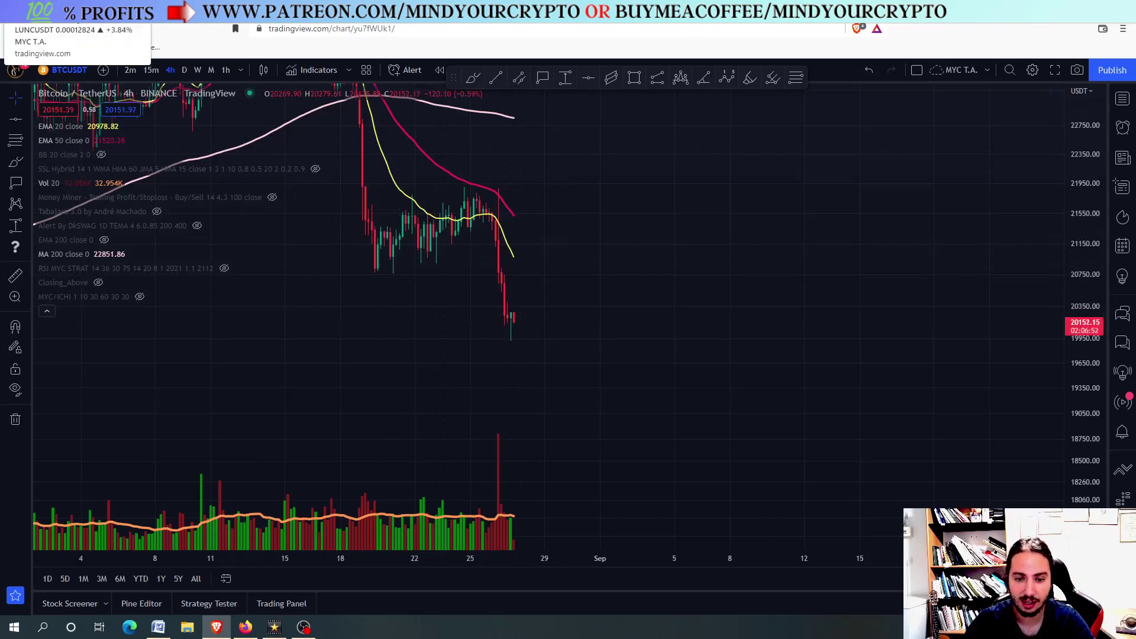
Switch to the Terra Classic / Tether chart, zoom out, and set it to the daily timeframe.
left_click(71, 10)
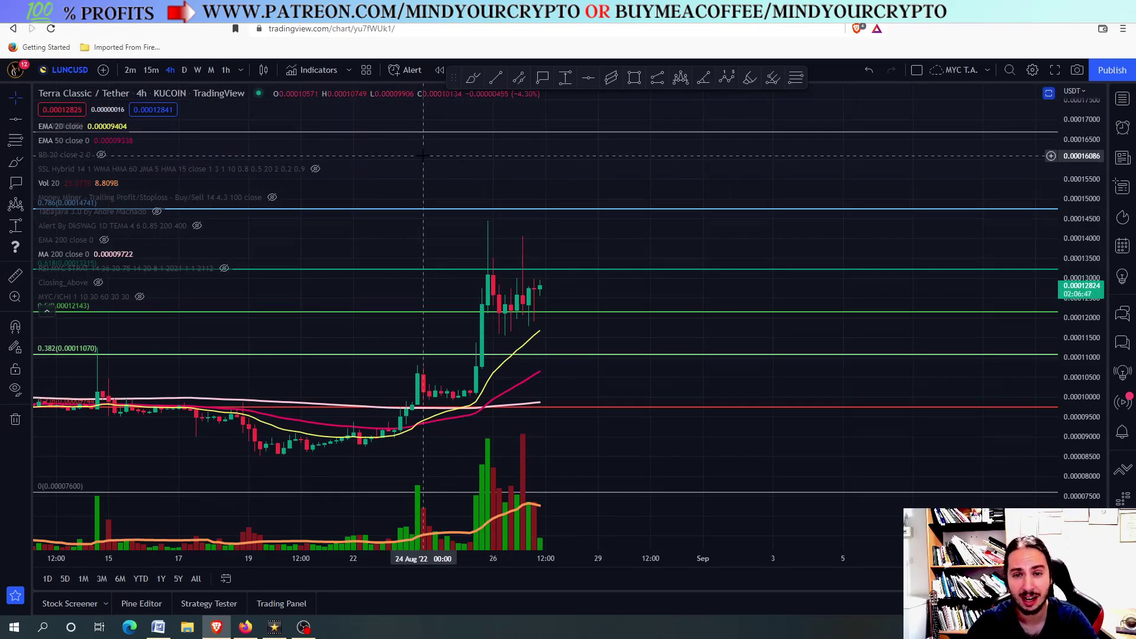
scroll(488, 203, "down", 5)
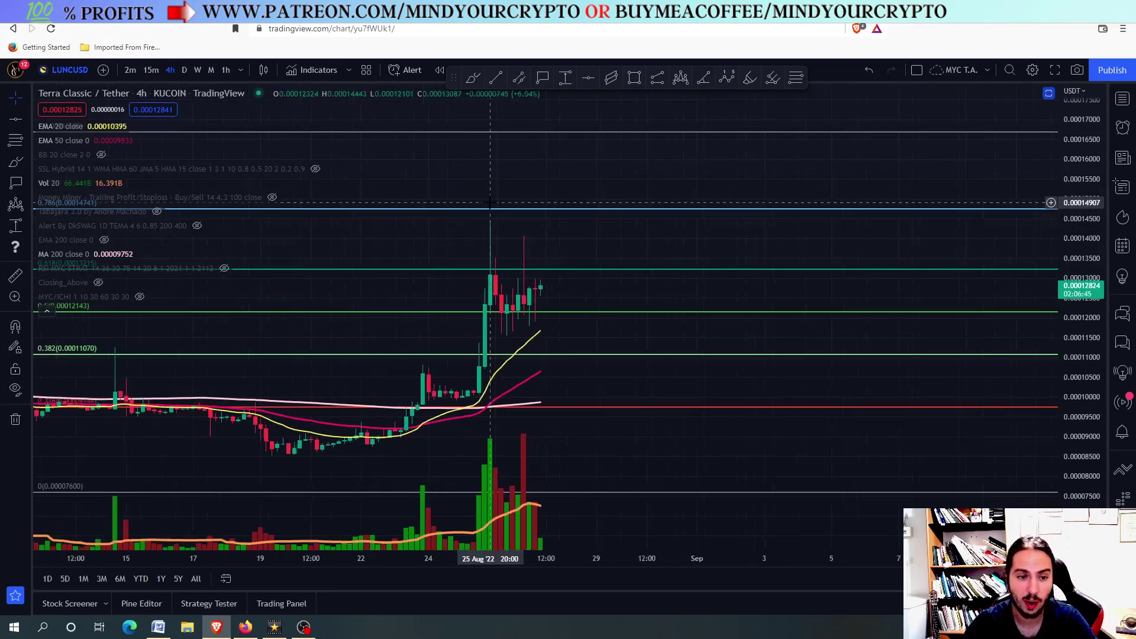
left_click(182, 70)
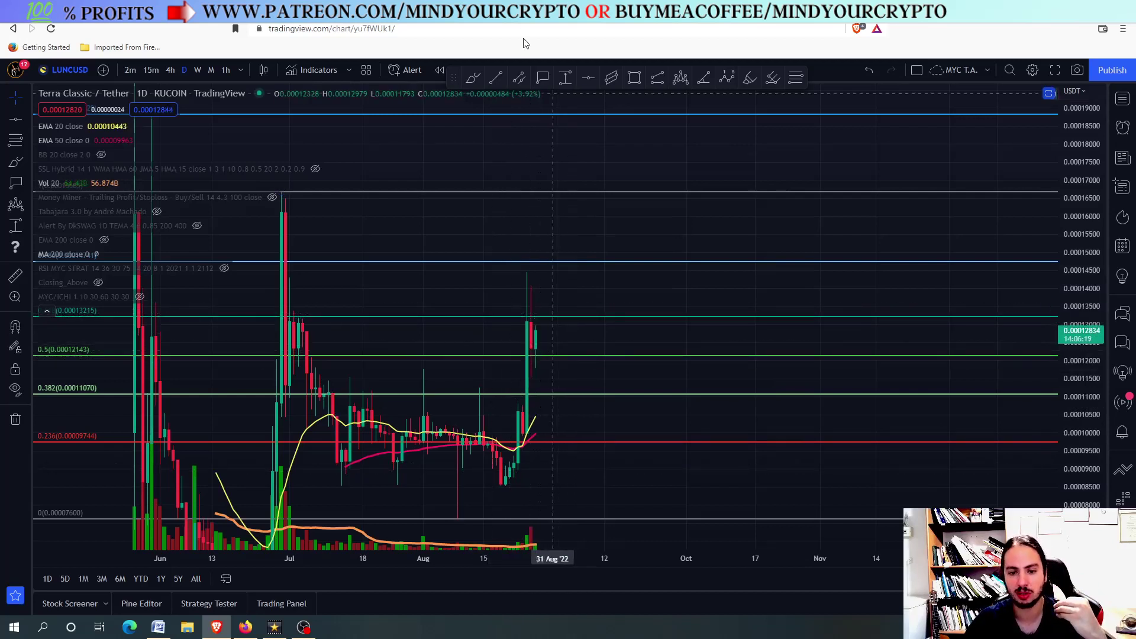
Place price labels at 0.00012118 and 0.00013217, then return the chart to 4-hour.
left_click(597, 356)
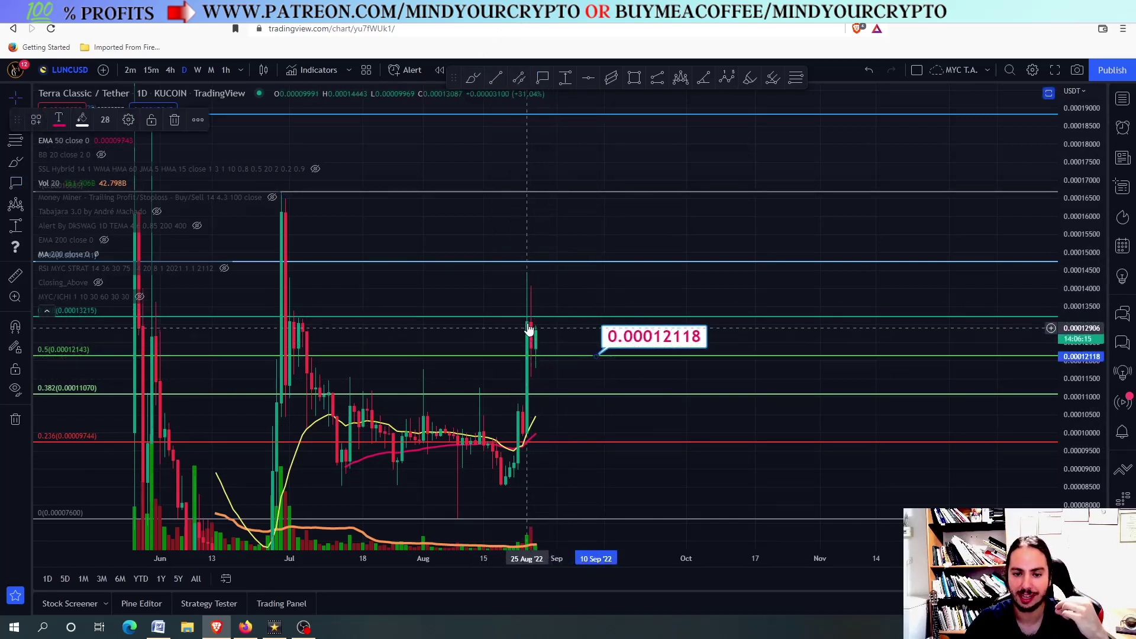
left_click(541, 78)
left_click(613, 316)
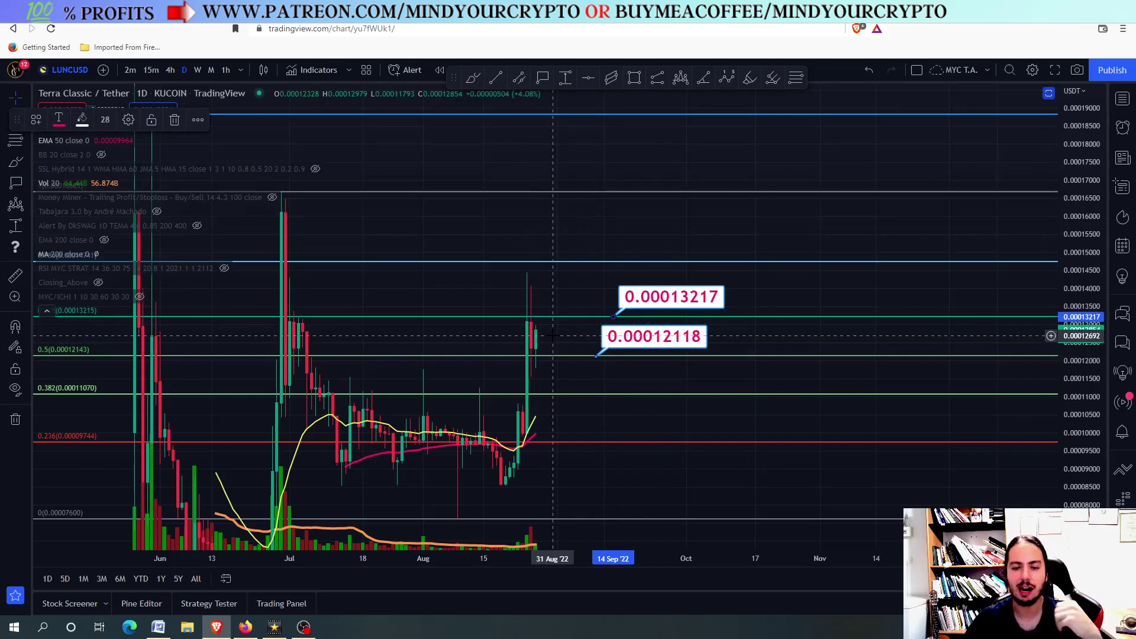
left_click(171, 72)
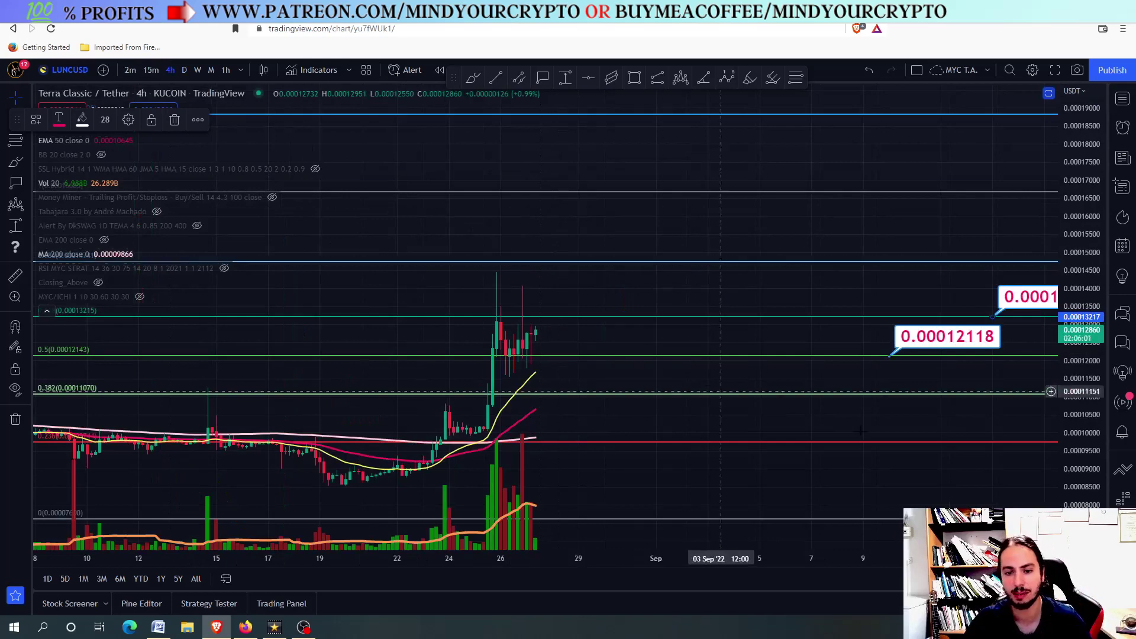
scroll(545, 346, "up", 3)
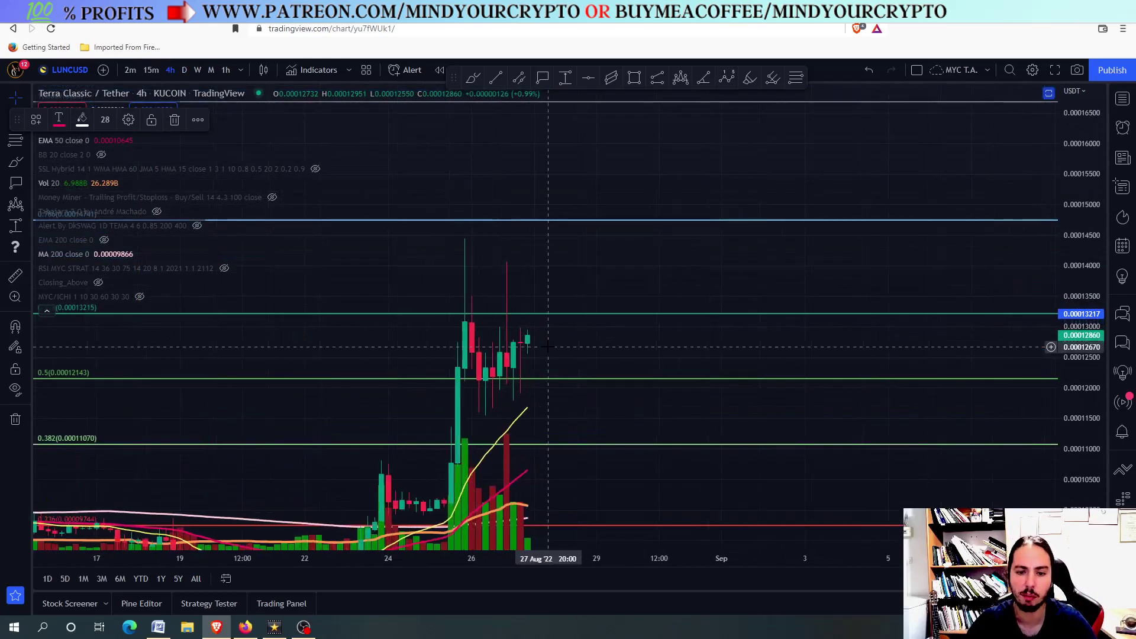
Draw the descending upper trend line from the spike high and adjust its endpoints.
key("alt+t")
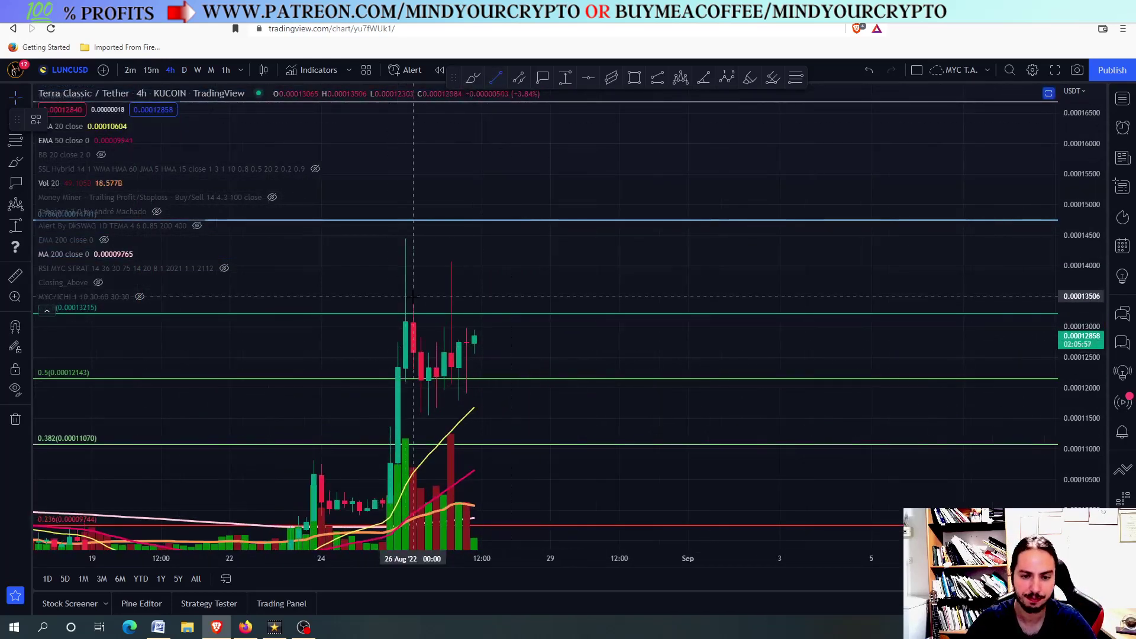
left_click(413, 296)
left_click(507, 377)
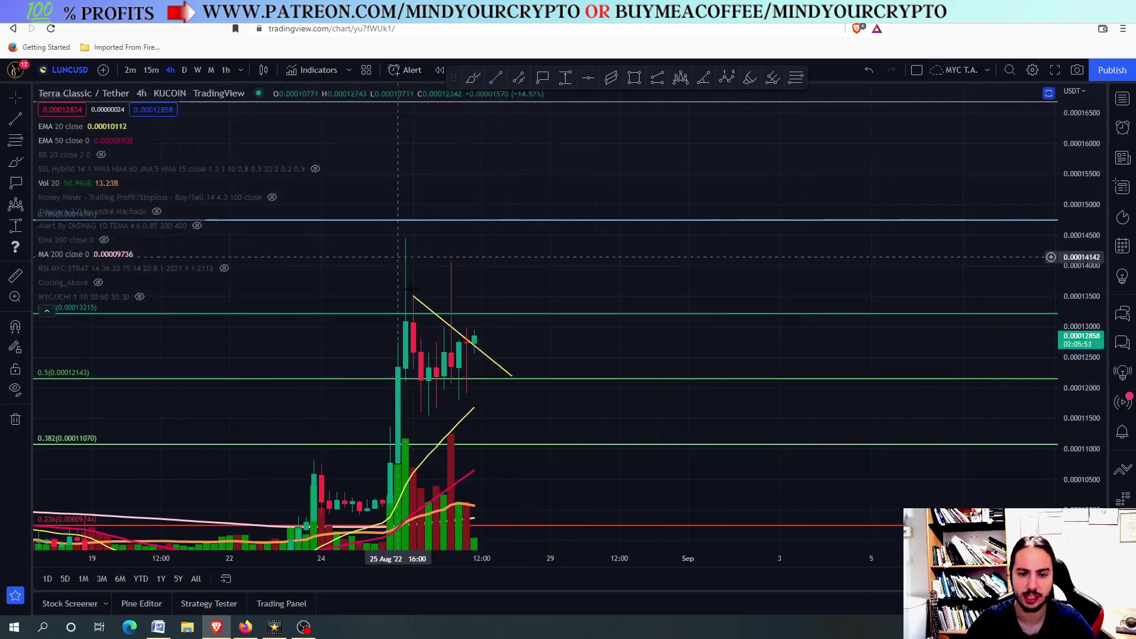
left_click_drag(414, 299, 407, 240)
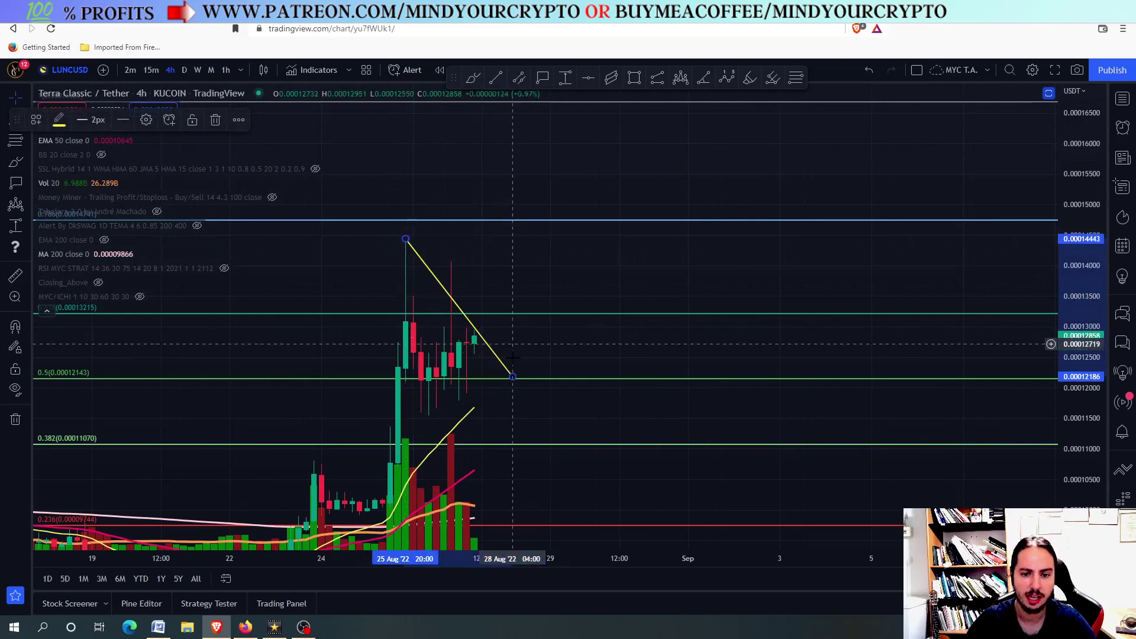
left_click_drag(513, 377, 534, 305)
left_click(580, 266)
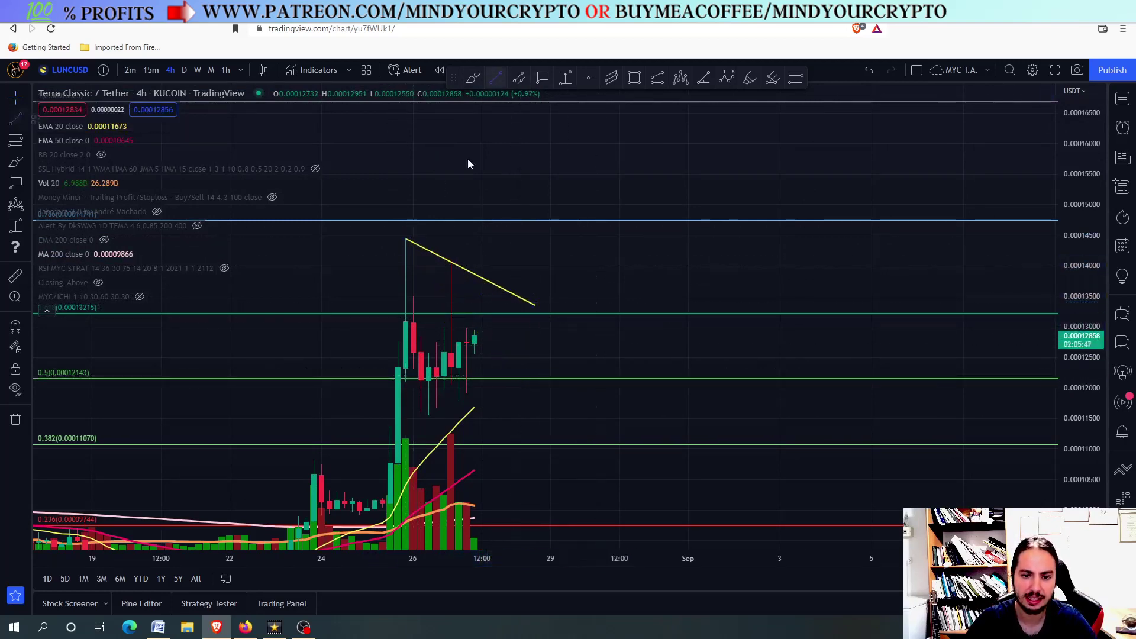
Draw the rising lower trend line from the recent low and extend the upper line to meet it.
left_click(428, 414)
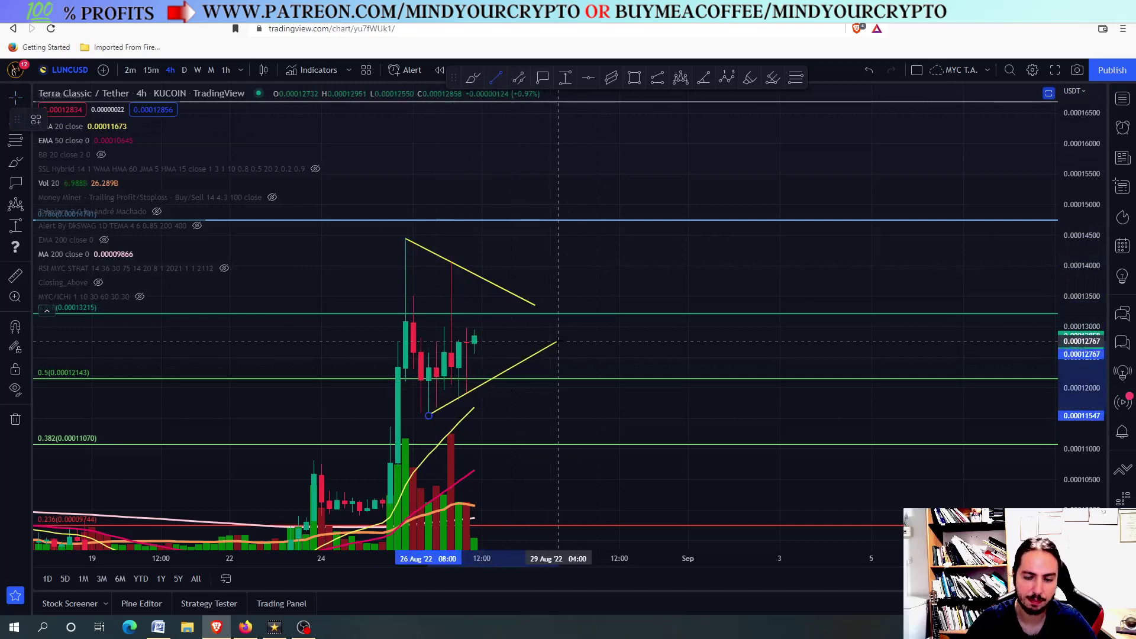
left_click(557, 342)
scroll(518, 328, "down", 3)
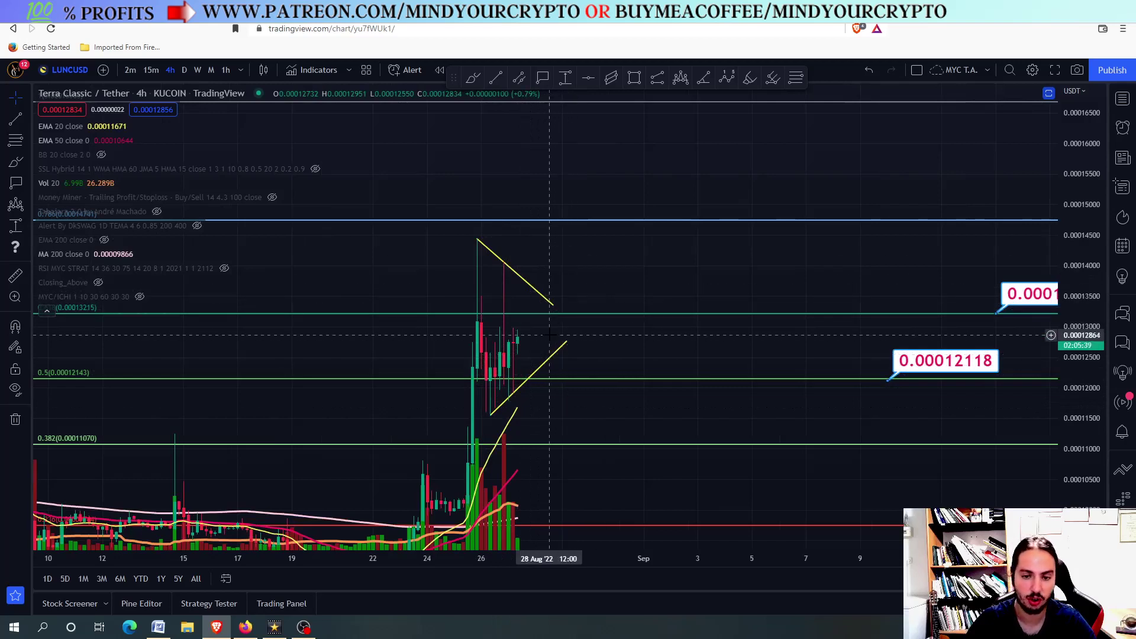
left_click_drag(553, 304, 580, 332)
left_click(590, 363)
scroll(586, 358, "down", 2)
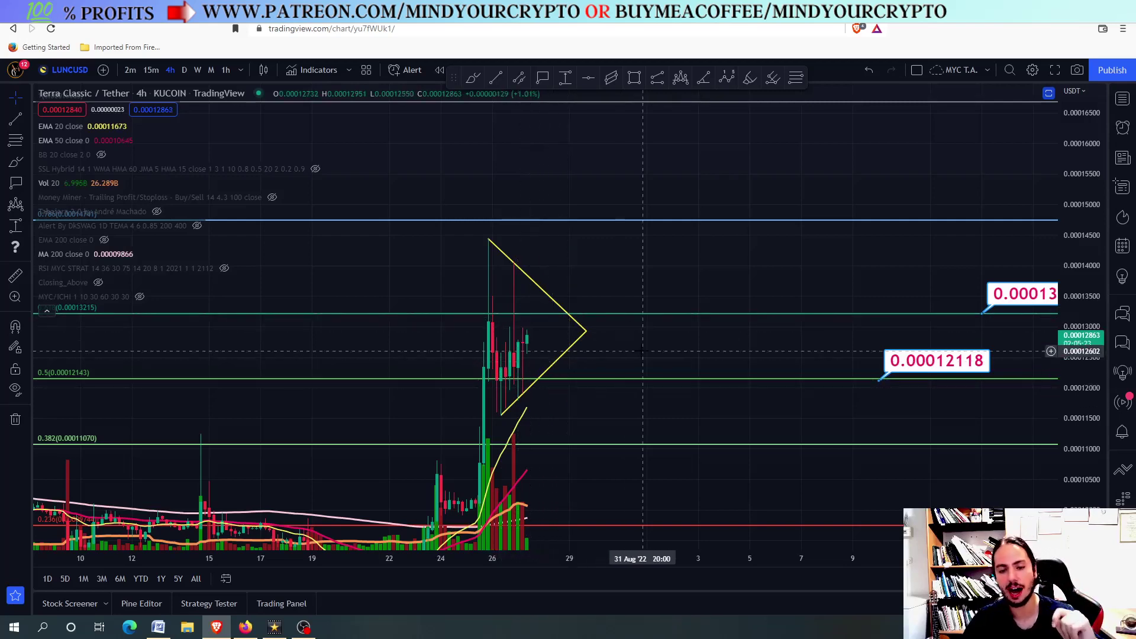
Adjust the triangle's top vertex at the spike high and its right converging vertex.
left_click_drag(639, 348, 628, 322)
scroll(628, 322, "down", 3)
scroll(551, 362, "up", 3)
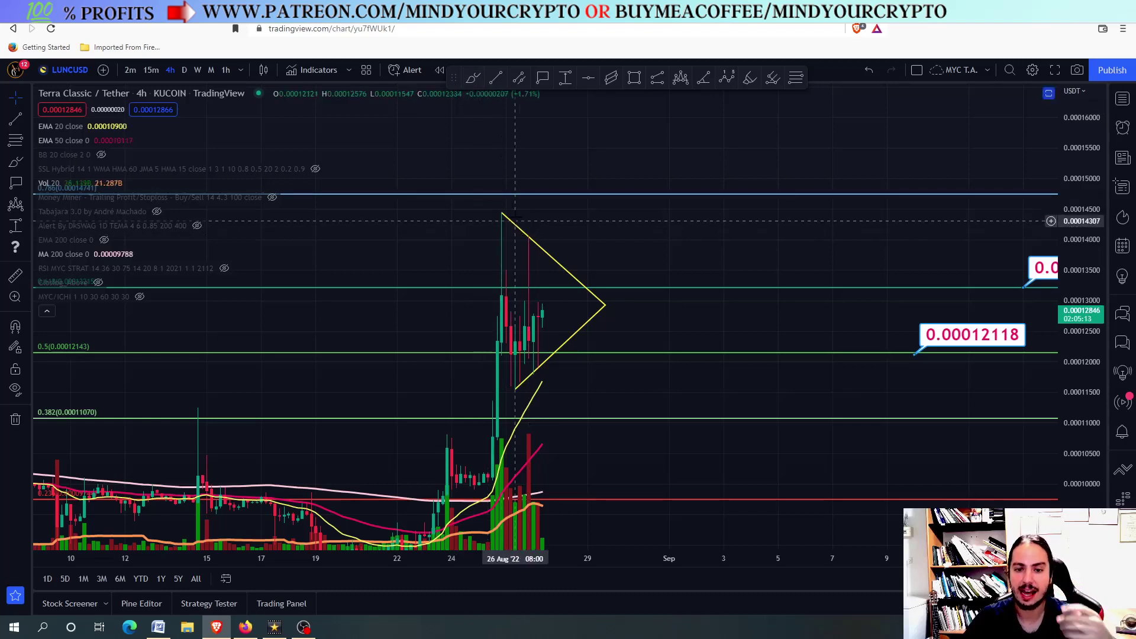
left_click_drag(504, 218, 506, 271)
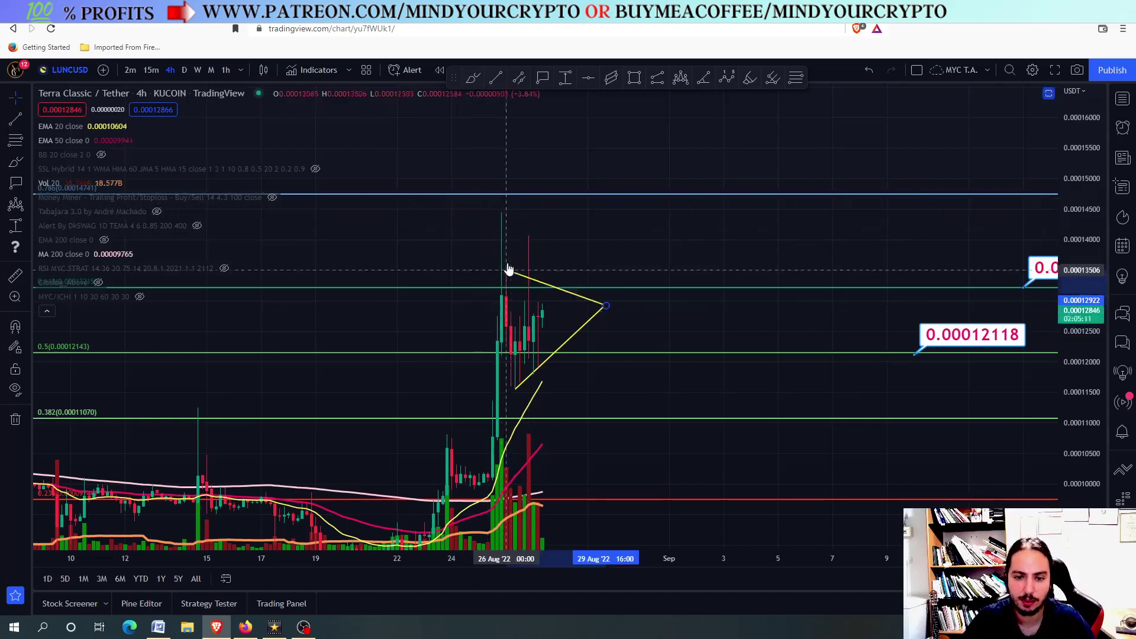
mouse_move(603, 308)
left_mouse_down()
mouse_move(584, 322)
mouse_move(583, 307)
left_mouse_up()
left_click_drag(506, 271, 502, 214)
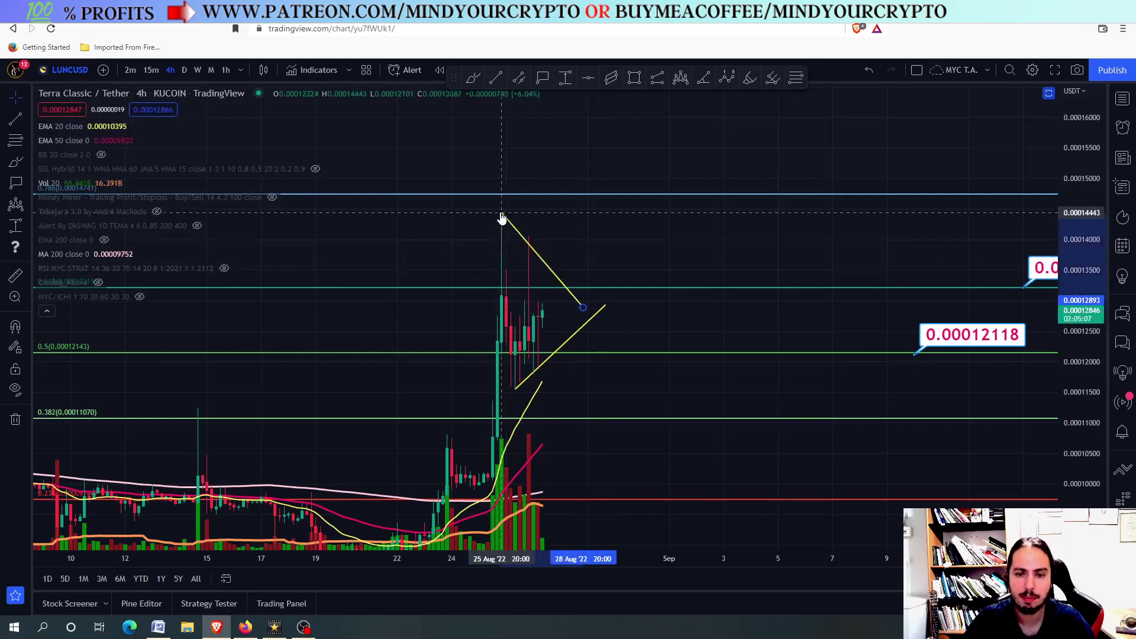
left_click_drag(584, 308, 605, 303)
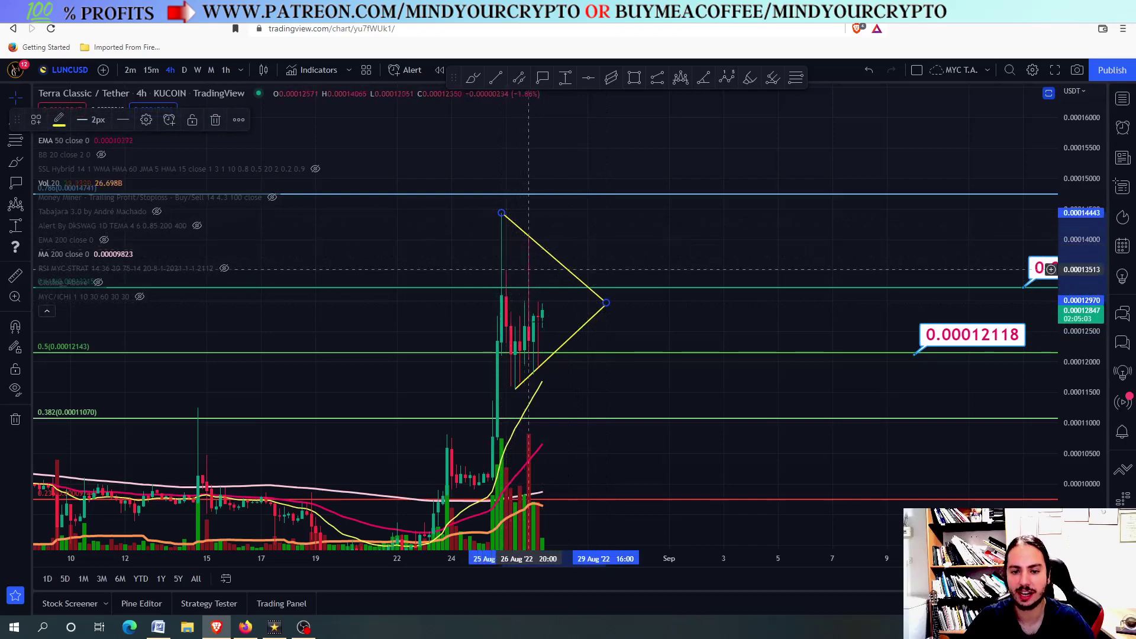
Deselect the triangle, reposition the view, and switch to the Bitcoin / TetherUS chart.
left_click(660, 336)
left_click_drag(660, 337, 647, 313)
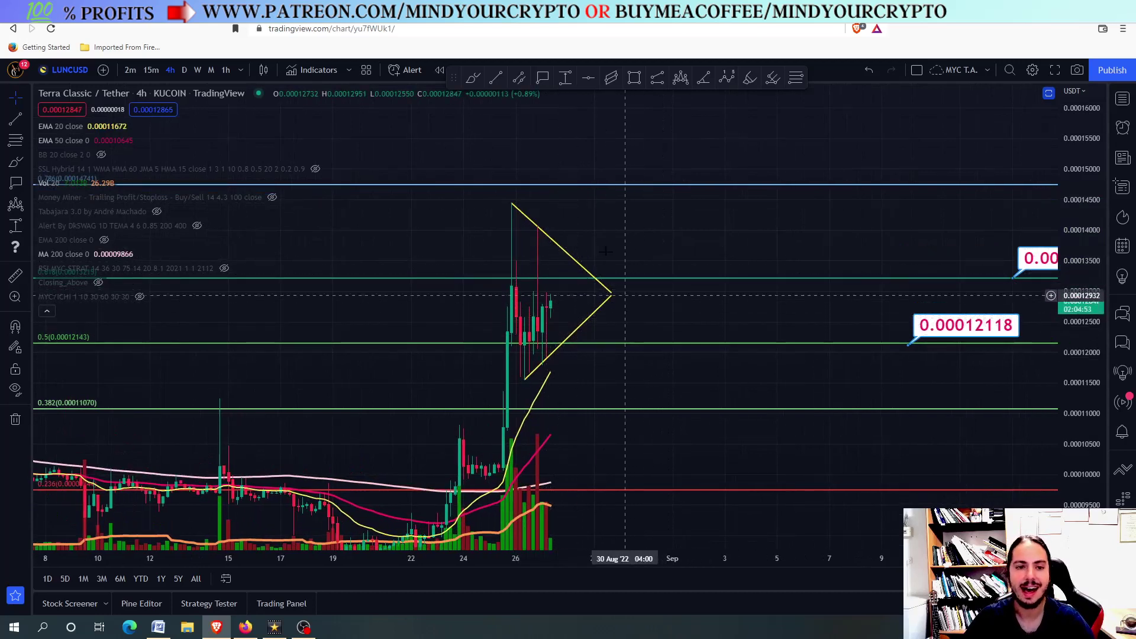
key("space")
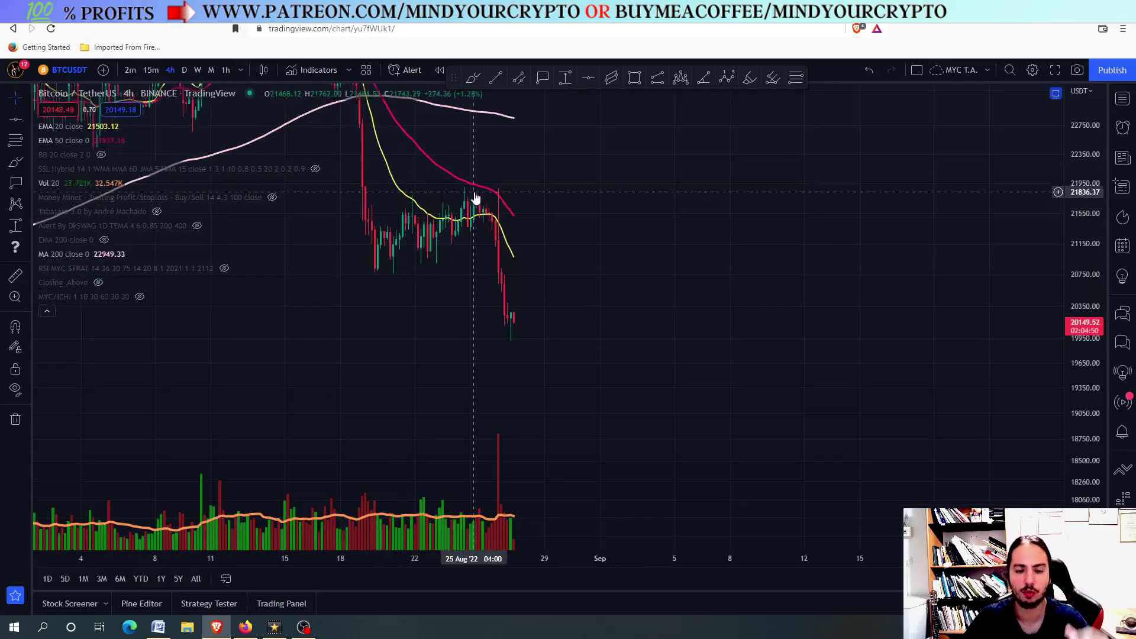
Circle the breakdown candles in cyan with the brush.
scroll(439, 194, "up", 4)
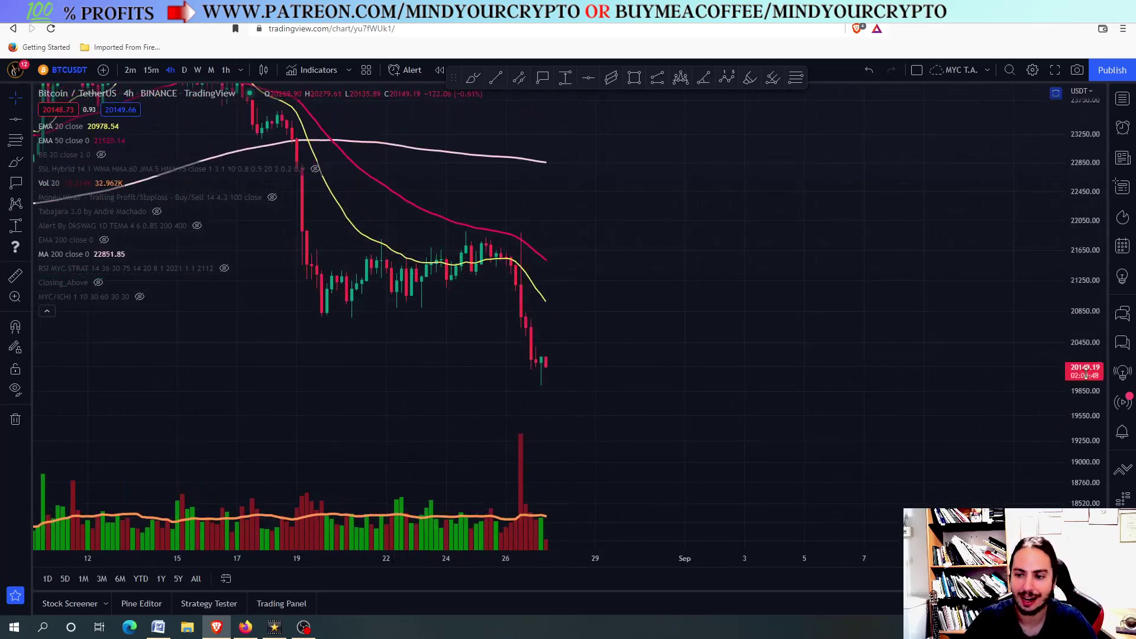
left_click(473, 77)
left_click_drag(519, 274, 525, 302)
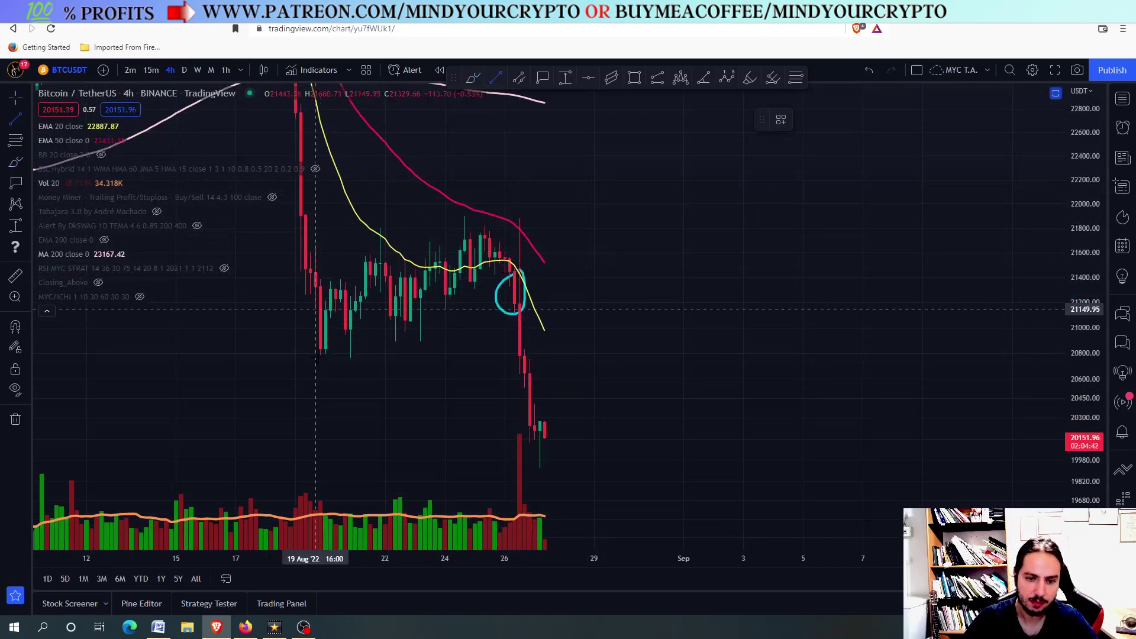
Draw two parallel yellow trend lines from the 19 Aug low and 20 Aug candles, forming a rising channel.
left_click(320, 355)
left_click(600, 239)
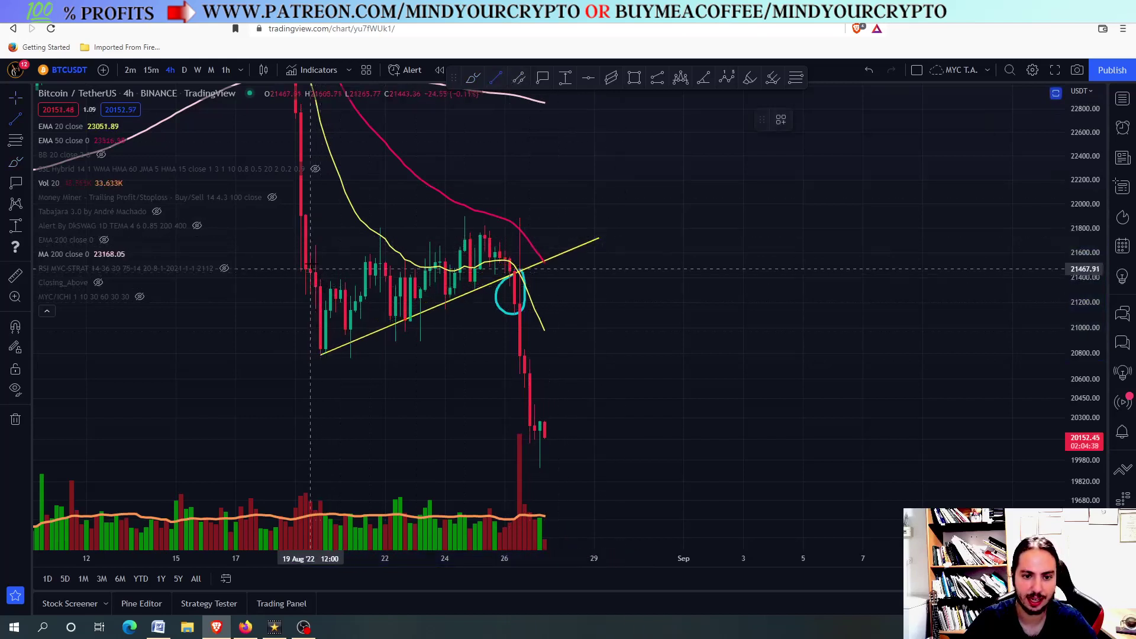
left_click(330, 281)
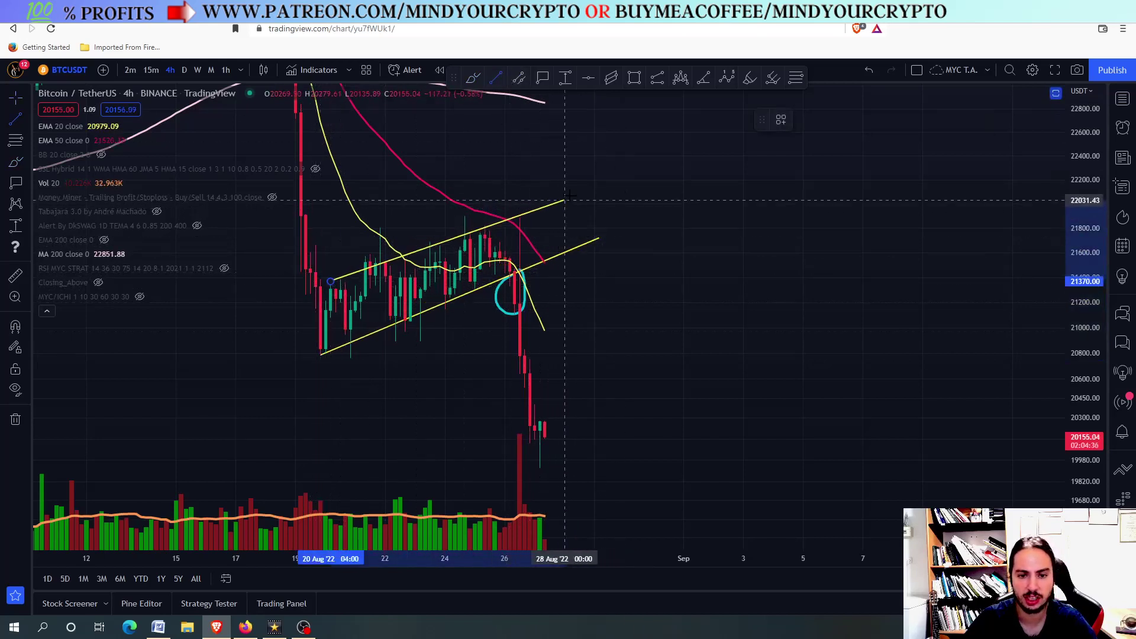
left_click(568, 196)
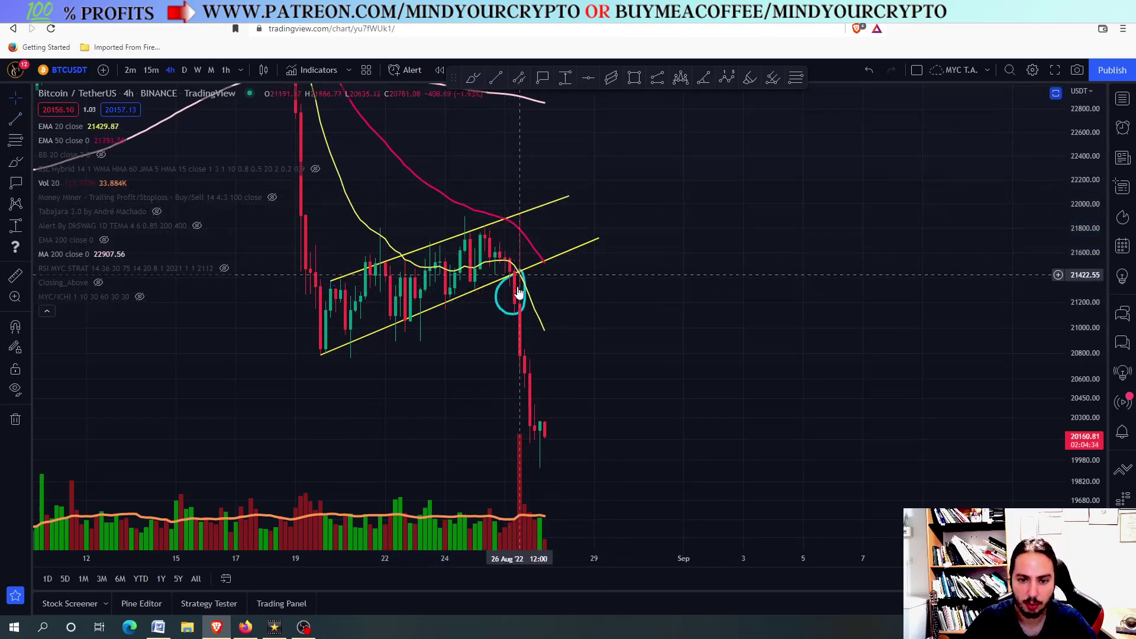
Delete the cyan circle from the chart.
left_click(507, 318)
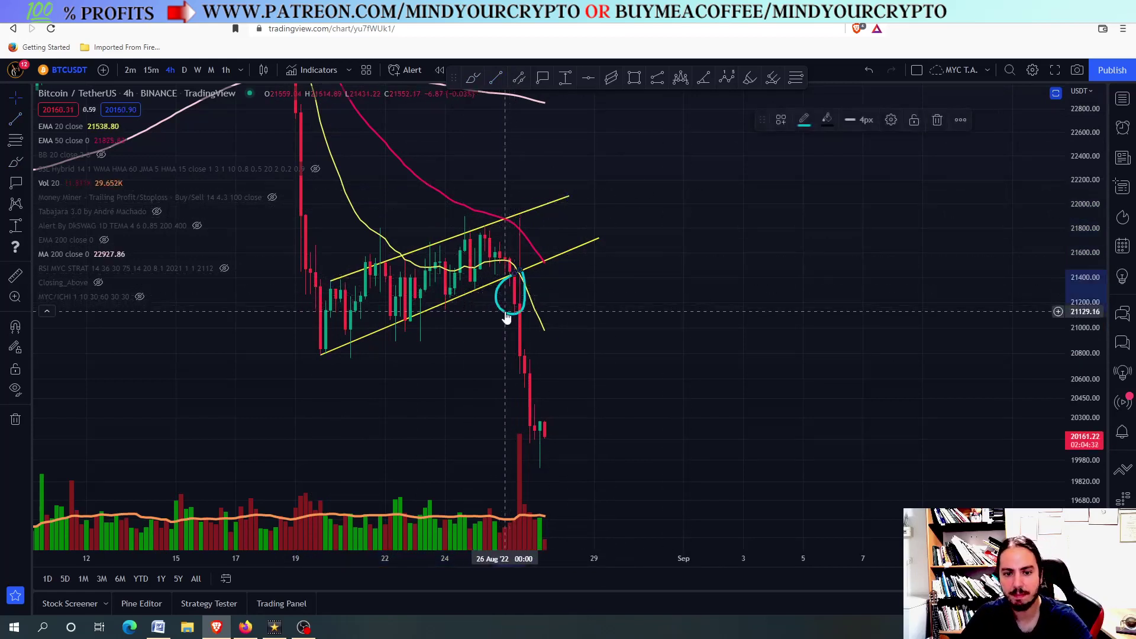
key("Delete")
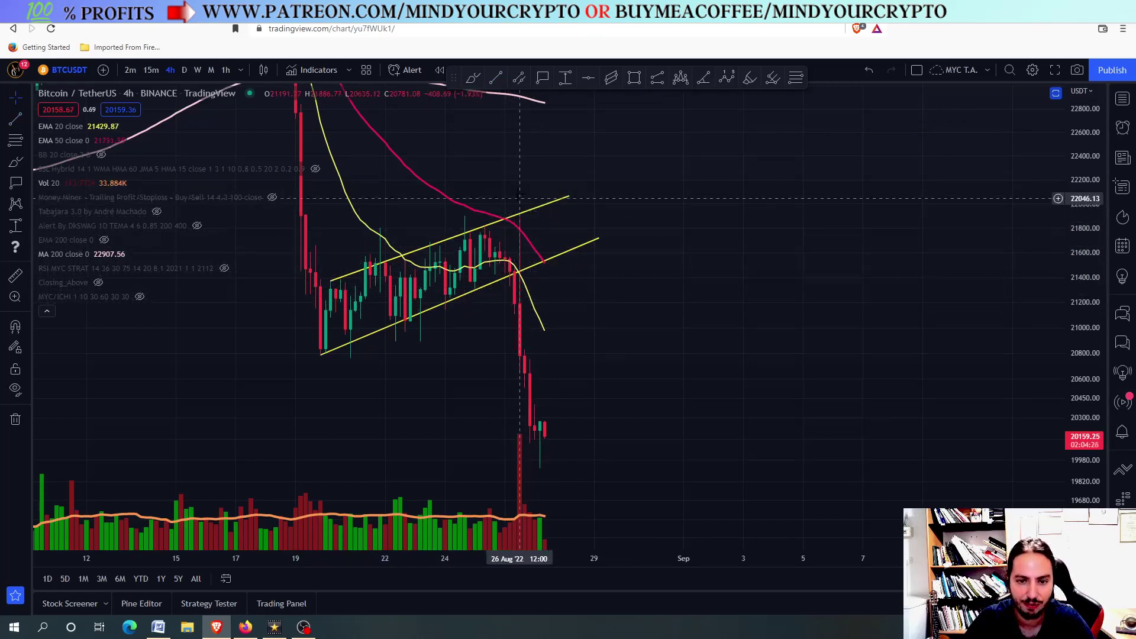
scroll(523, 284, "up", 3)
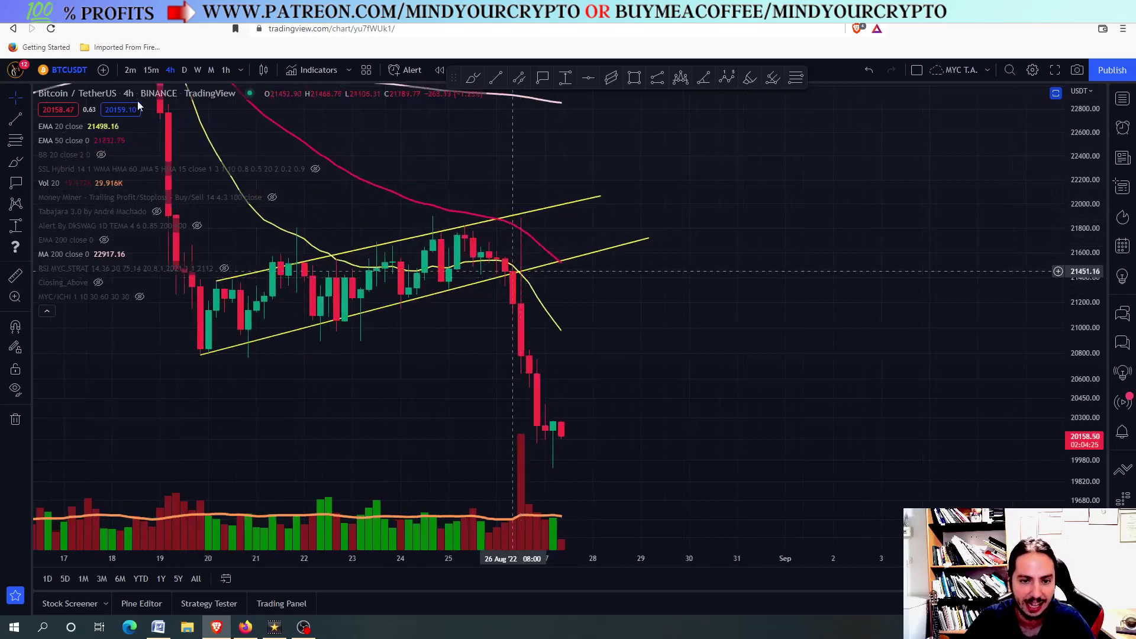
left_click(226, 71)
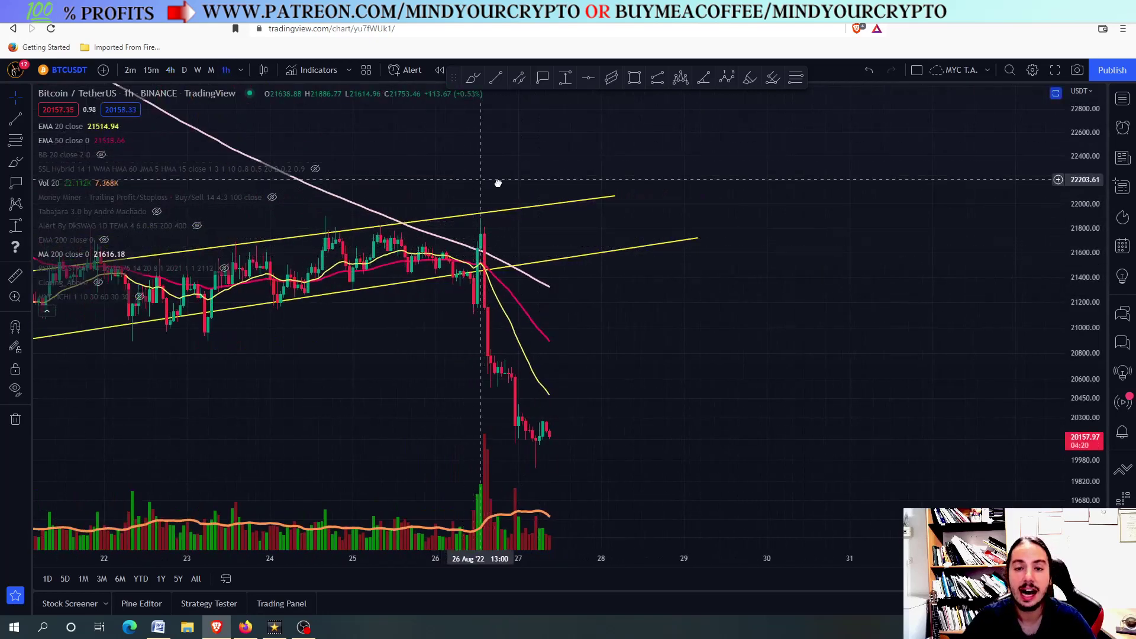
scroll(500, 190, "down", 3)
scroll(550, 296, "up", 2)
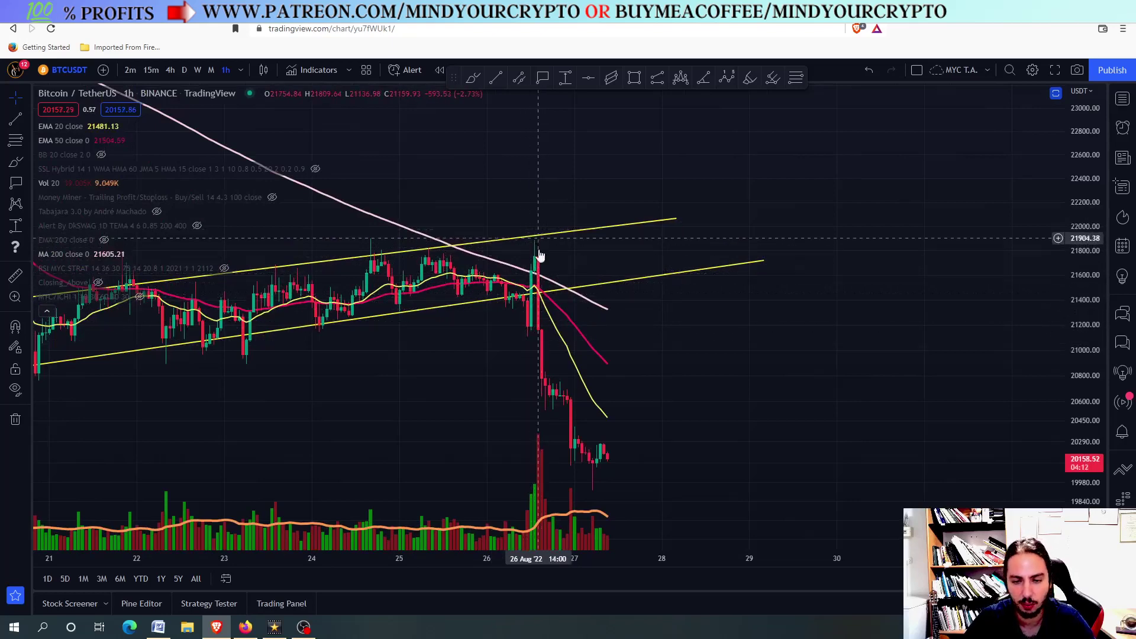
scroll(531, 319, "down", 2)
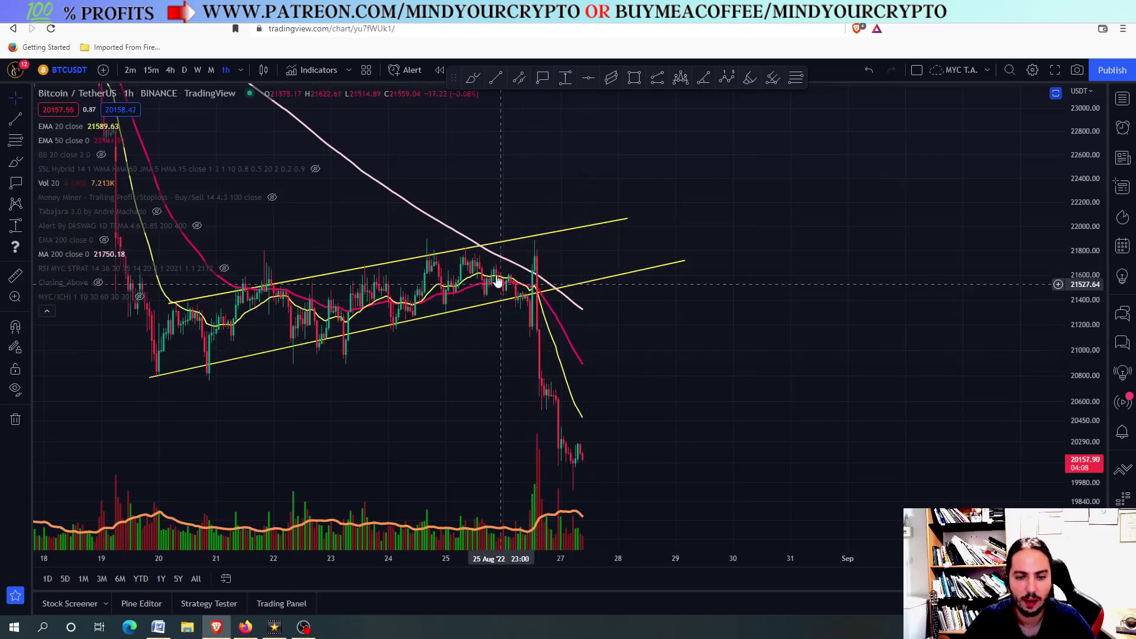
scroll(497, 262, "down", 1)
scroll(497, 261, "up", 1)
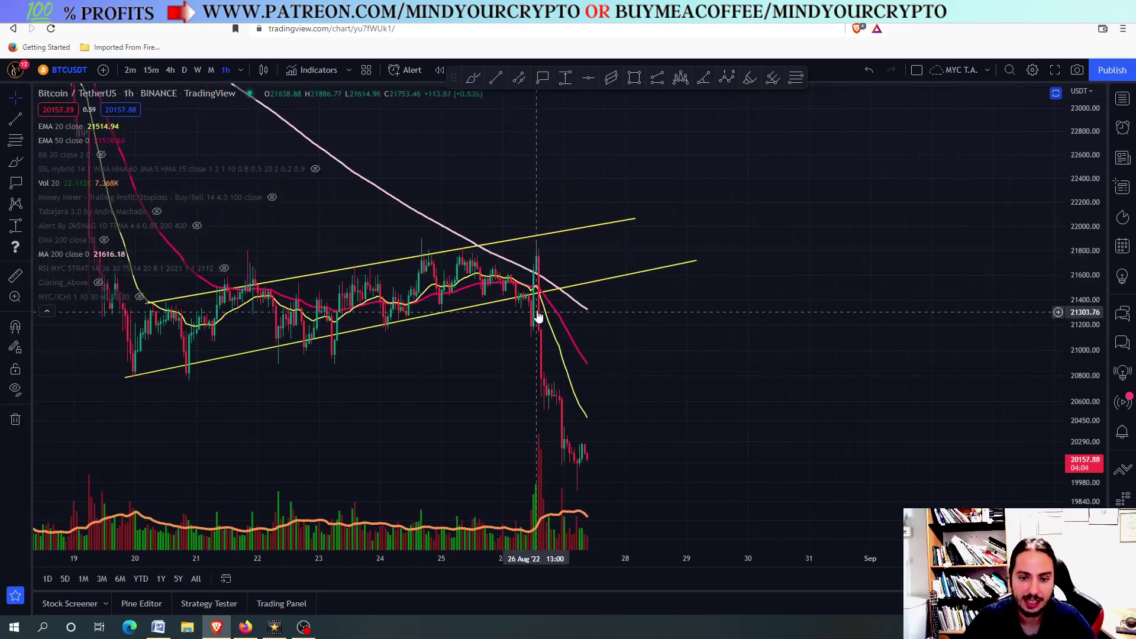
scroll(538, 317, "up", 2)
scroll(723, 337, "down", 1)
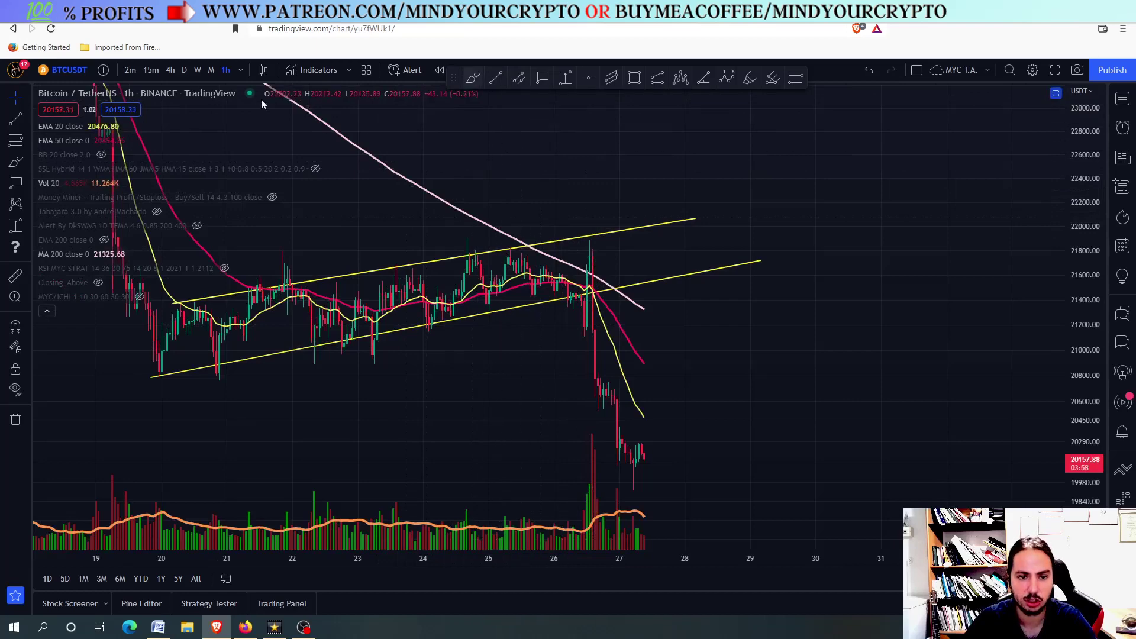
left_click(170, 70)
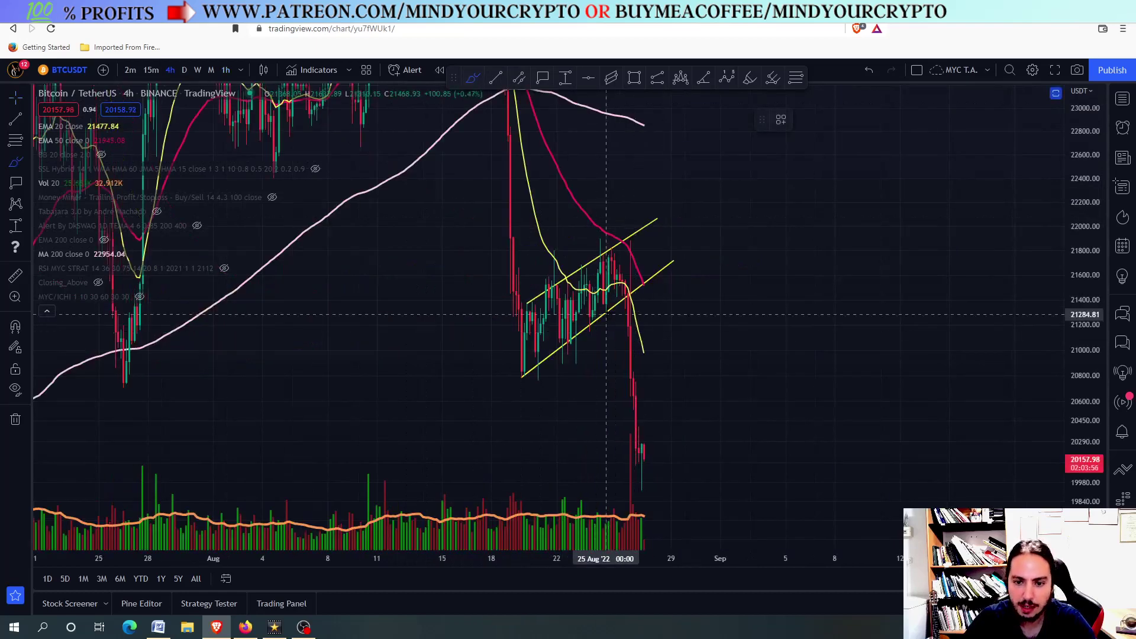
Draw a cyan mark across the channel's lower line with a loop and downward stroke after the break.
left_click_drag(611, 314, 636, 300)
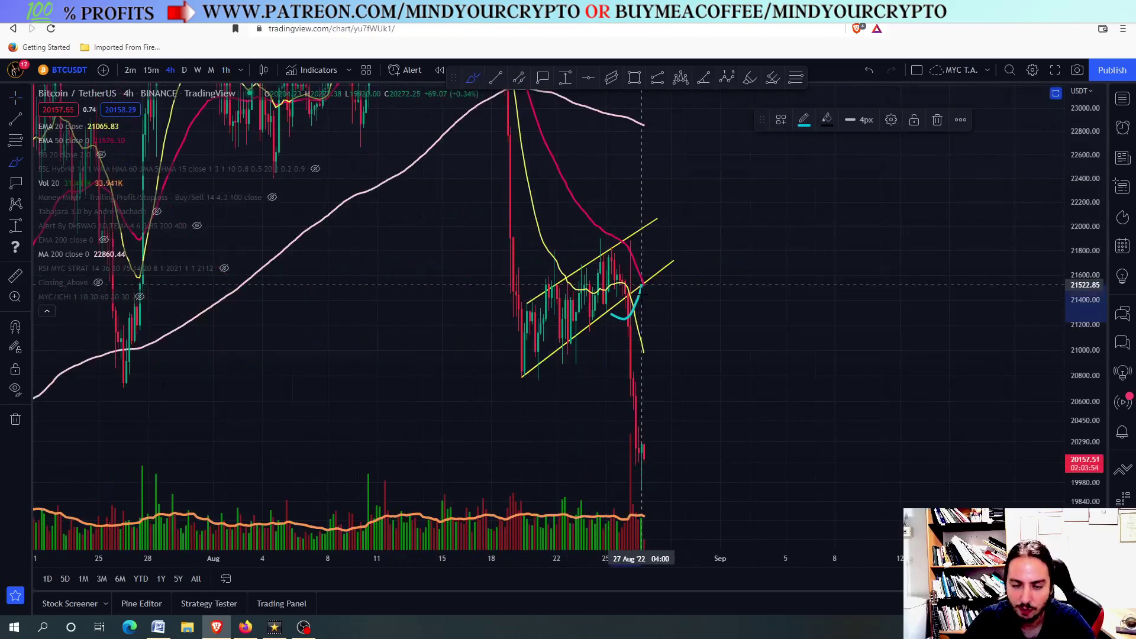
mouse_move(641, 284)
left_mouse_down()
mouse_move(633, 299)
mouse_move(664, 342)
left_mouse_up()
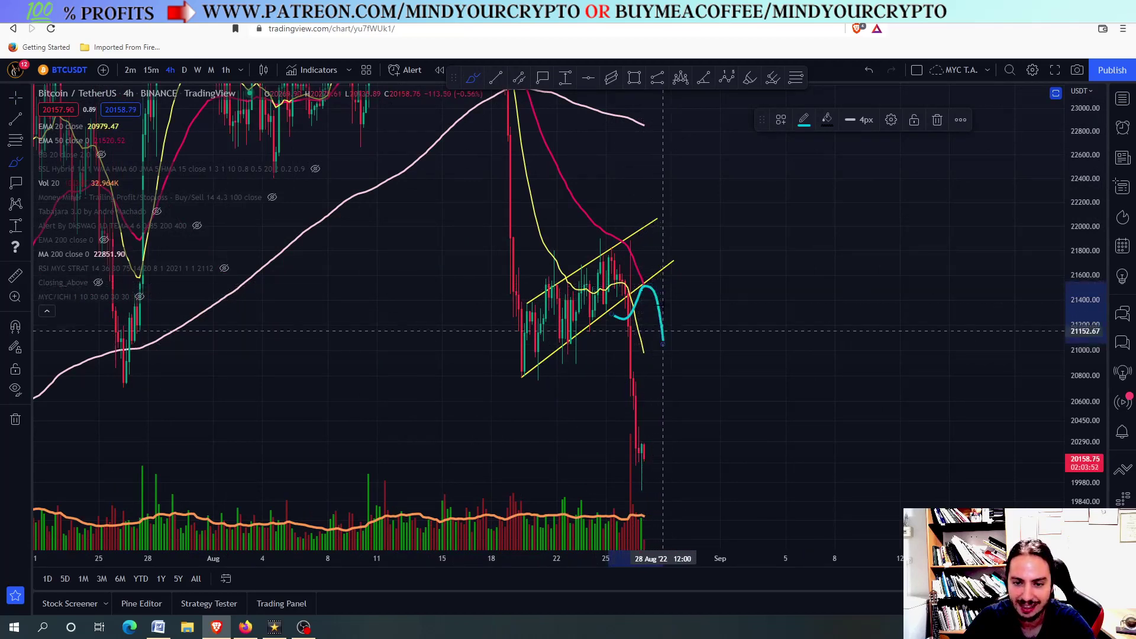
left_click(712, 285)
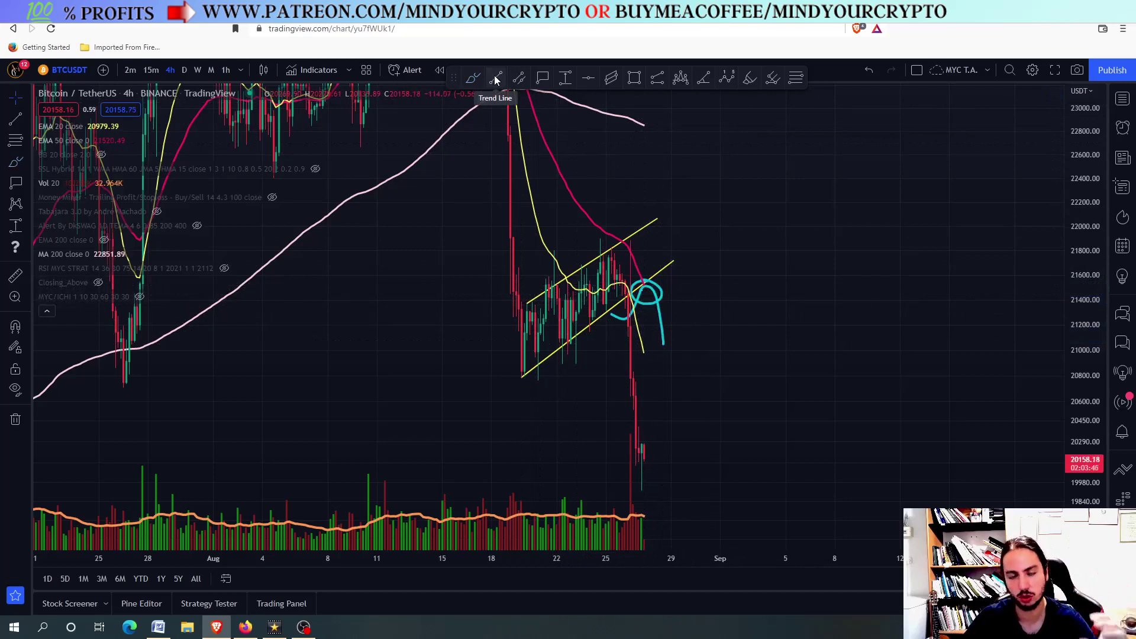
Sketch a cyan dip-and-sharp-rise scenario, remove the extra right-hand stroke, and switch to the LUNC chart.
left_click(473, 77)
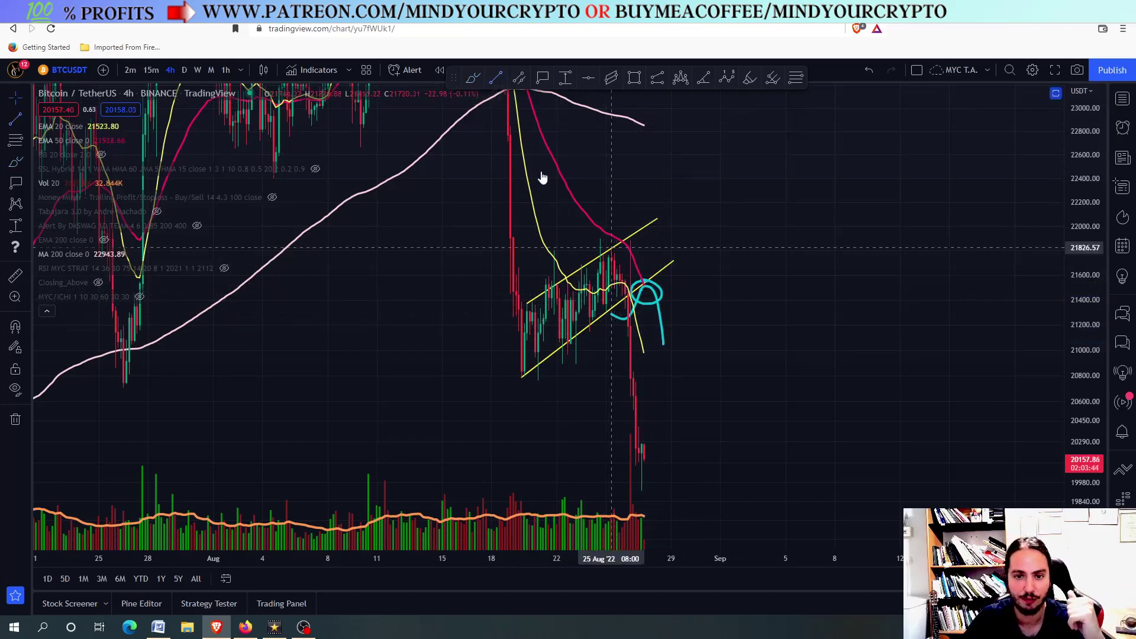
mouse_move(608, 292)
left_mouse_down()
mouse_move(643, 348)
mouse_move(661, 154)
left_mouse_up()
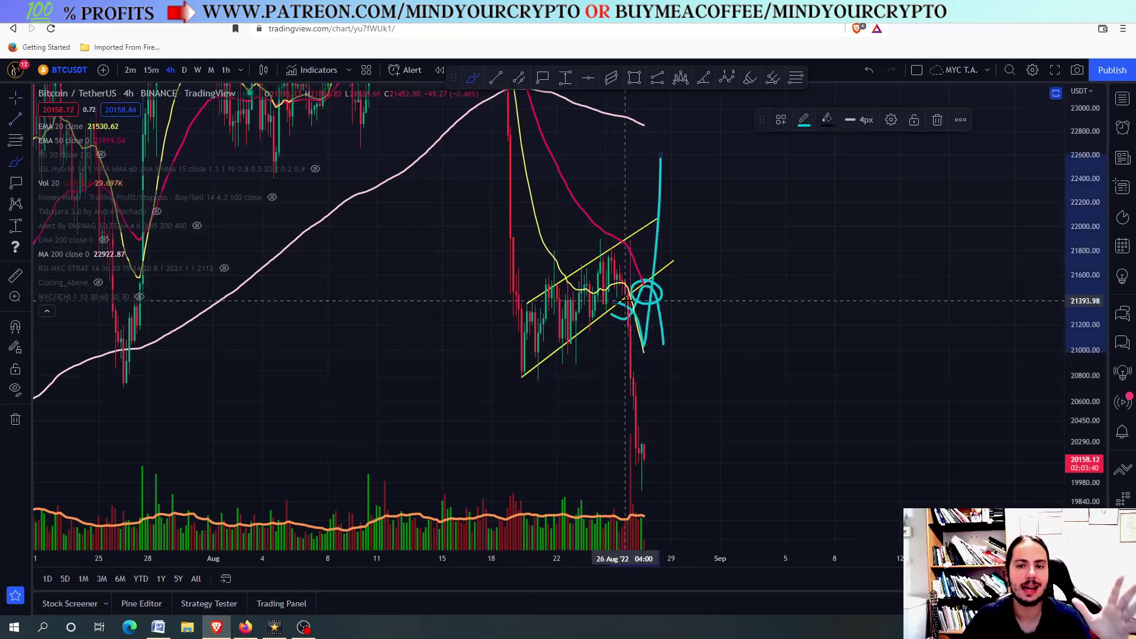
mouse_move(723, 261)
left_mouse_down()
mouse_move(755, 199)
mouse_move(785, 369)
left_mouse_up()
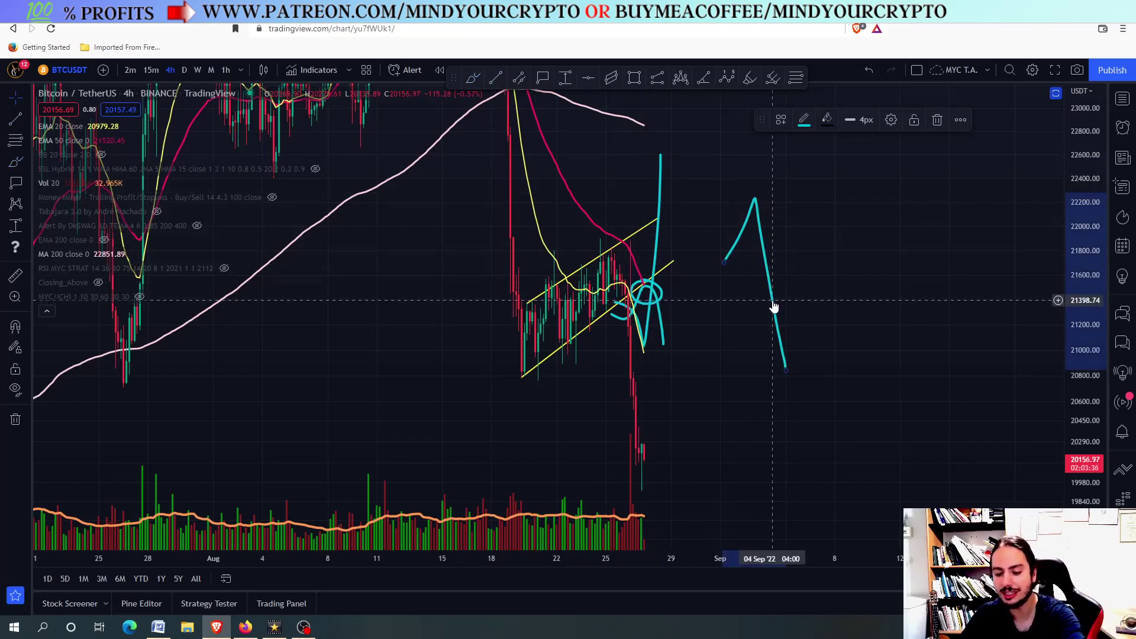
key("Delete")
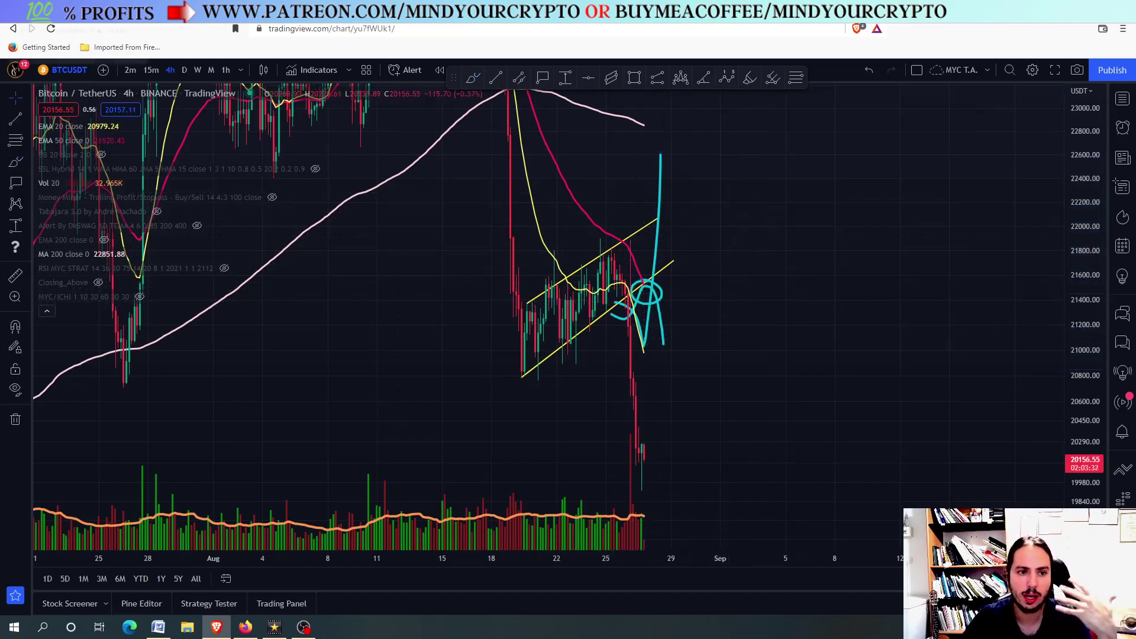
key("ctrl+Tab")
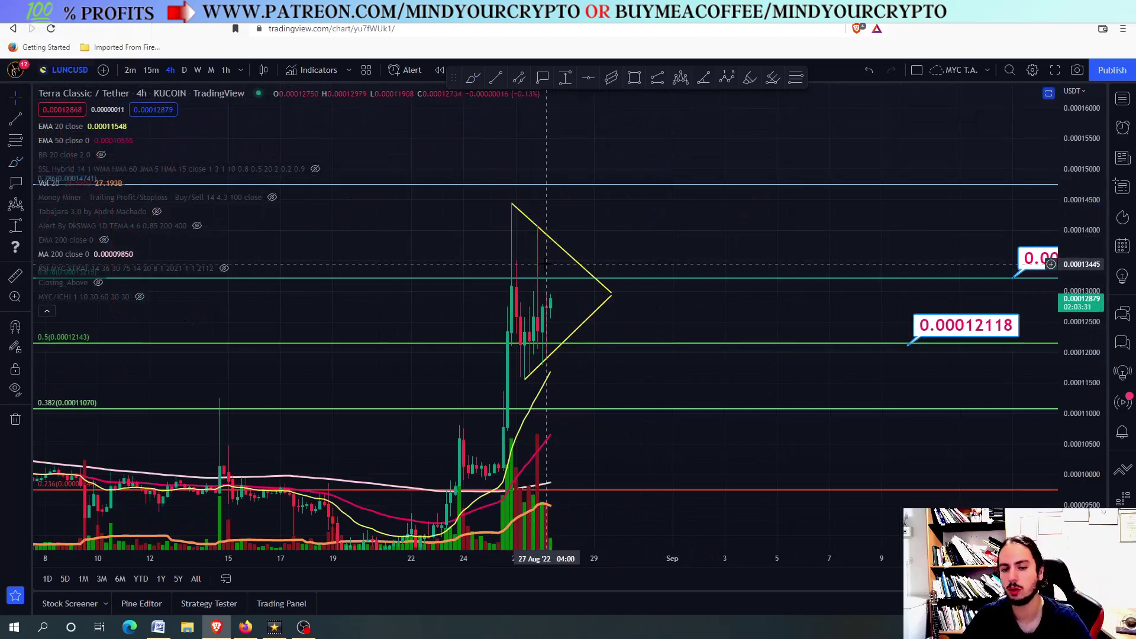
Brush a cyan U-shaped dip toward 0.000117, a circle near 0.000122, and a rise toward 0.000141.
scroll(532, 243, "up", 4)
scroll(611, 270, "down", 3)
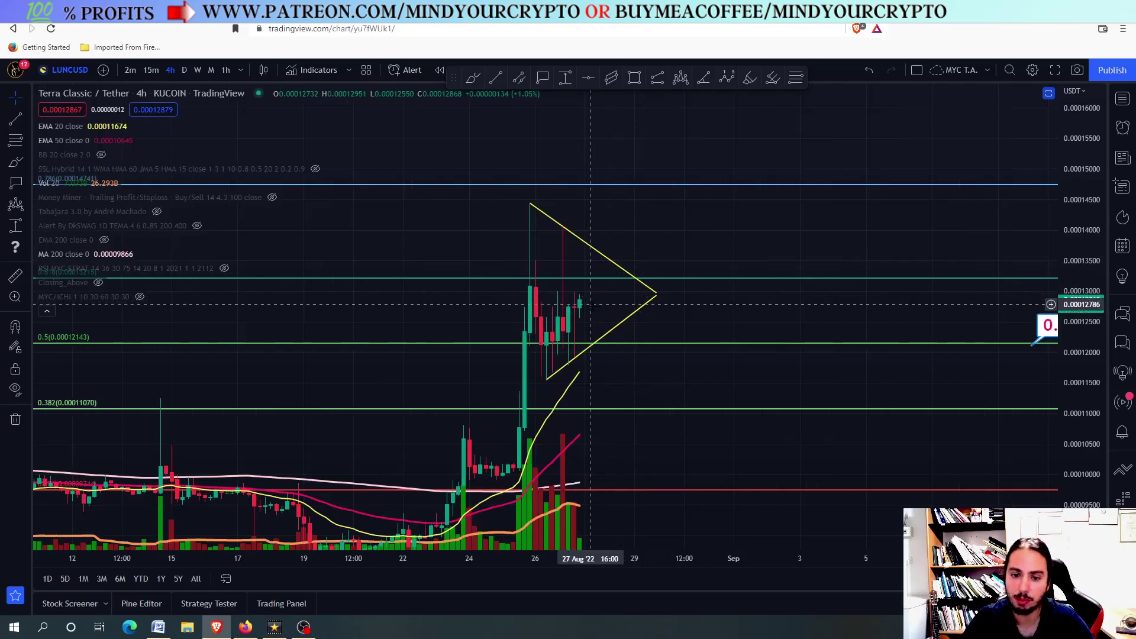
left_click(473, 78)
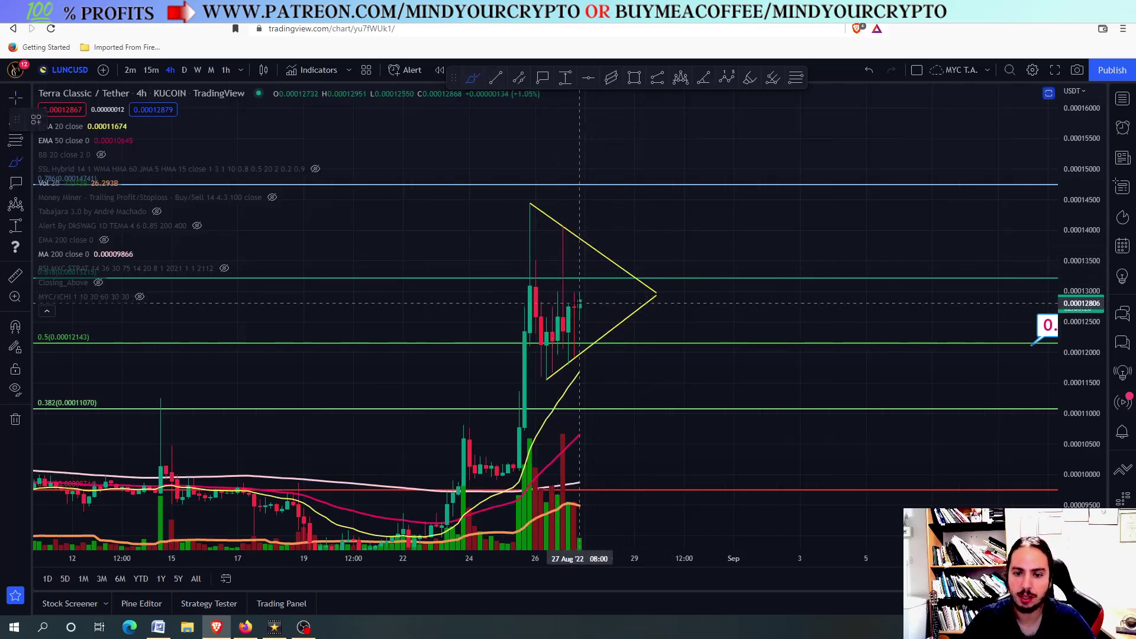
left_click_drag(580, 302, 601, 371)
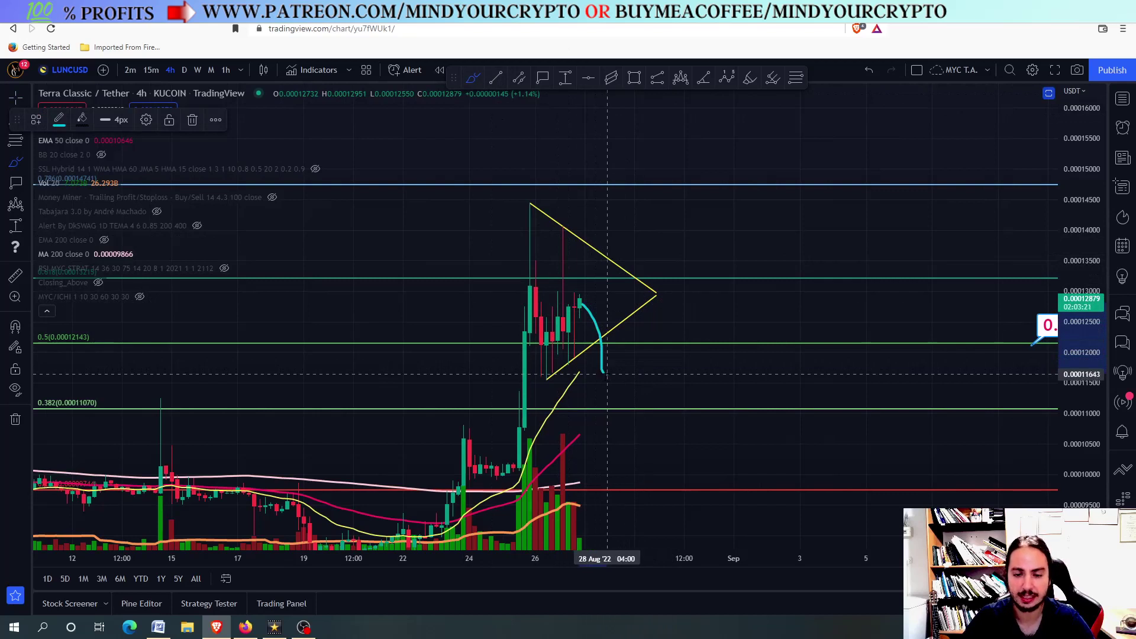
mouse_move(606, 374)
left_mouse_down()
mouse_move(613, 328)
mouse_move(640, 394)
left_mouse_up()
left_click_drag(624, 327, 628, 332)
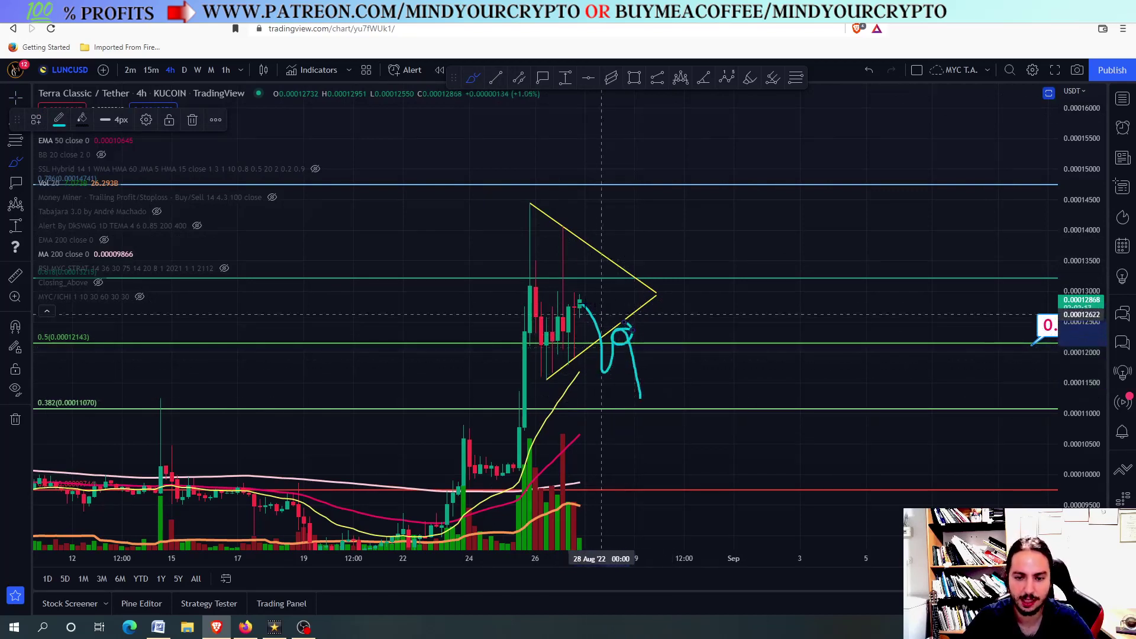
mouse_move(580, 303)
left_mouse_down()
mouse_move(601, 220)
mouse_move(613, 236)
left_mouse_up()
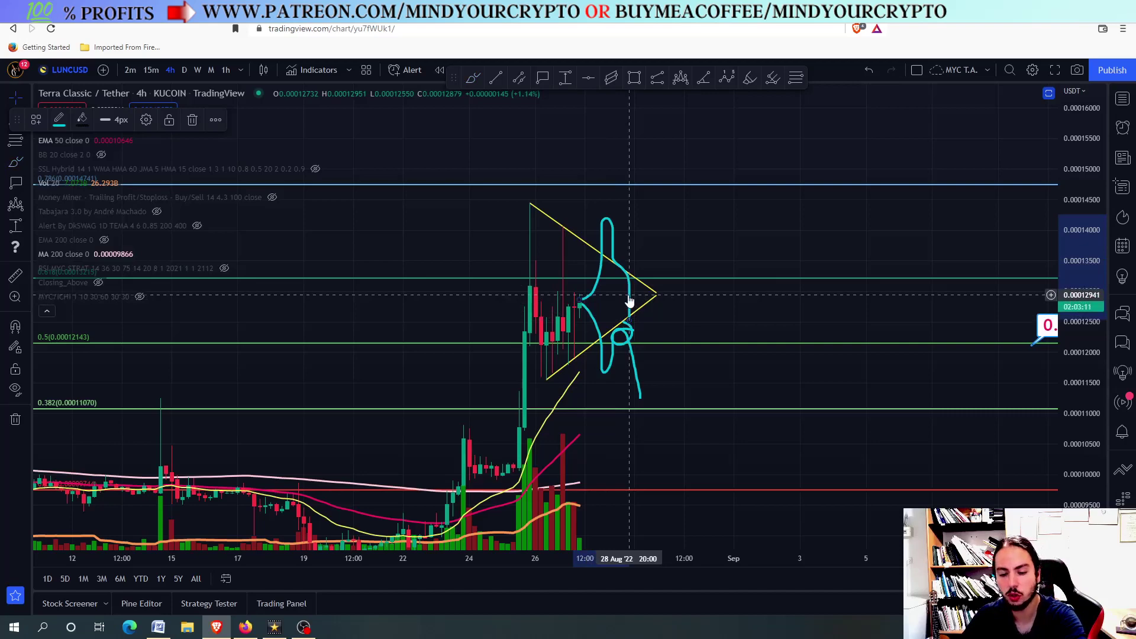
key("ctrl+z")
key("ctrl+z")
double_click(678, 301)
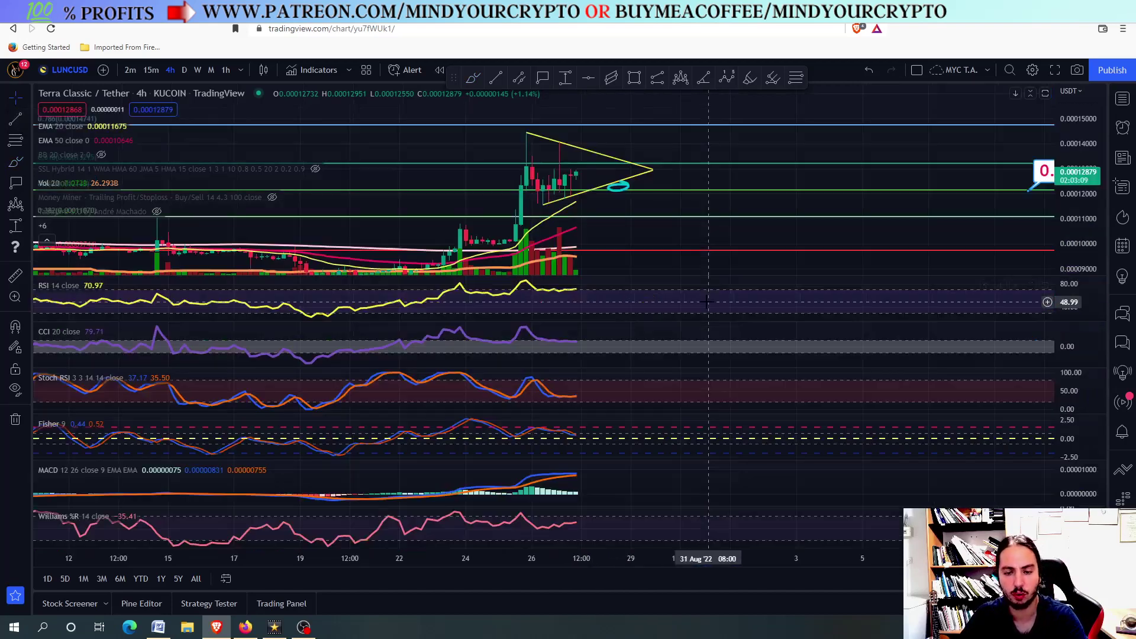
double_click(678, 301)
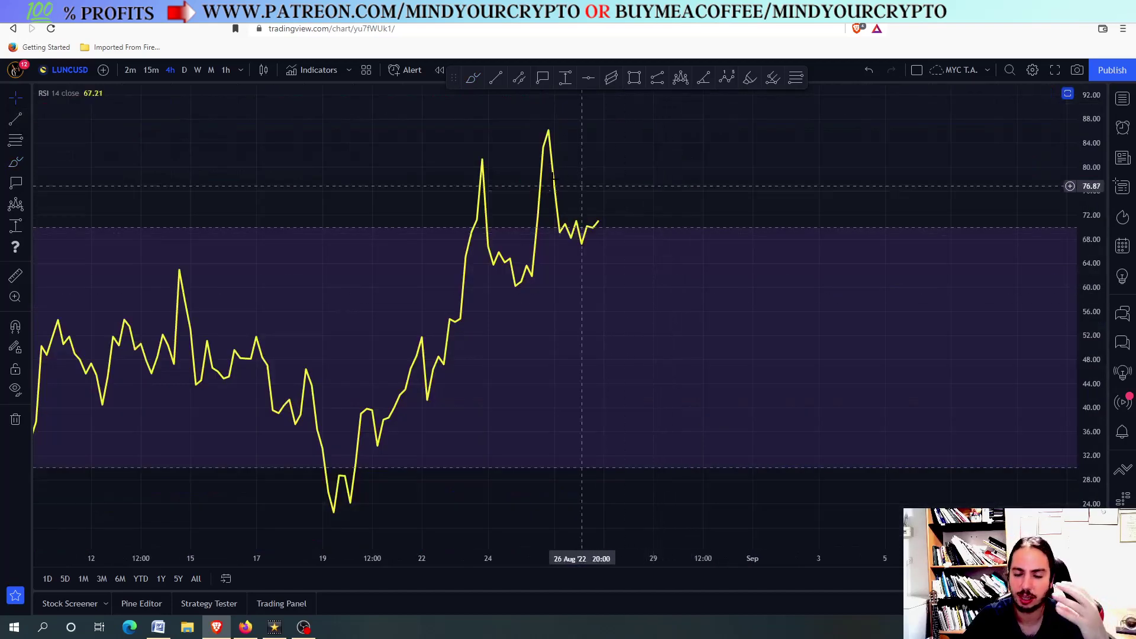
double_click(652, 303)
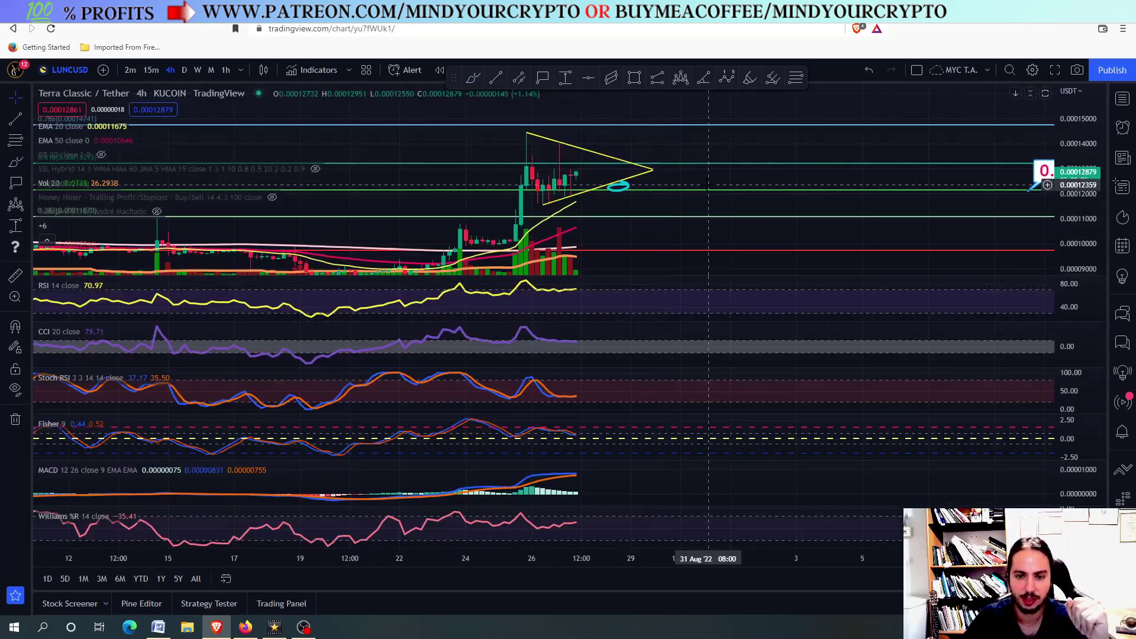
double_click(708, 190)
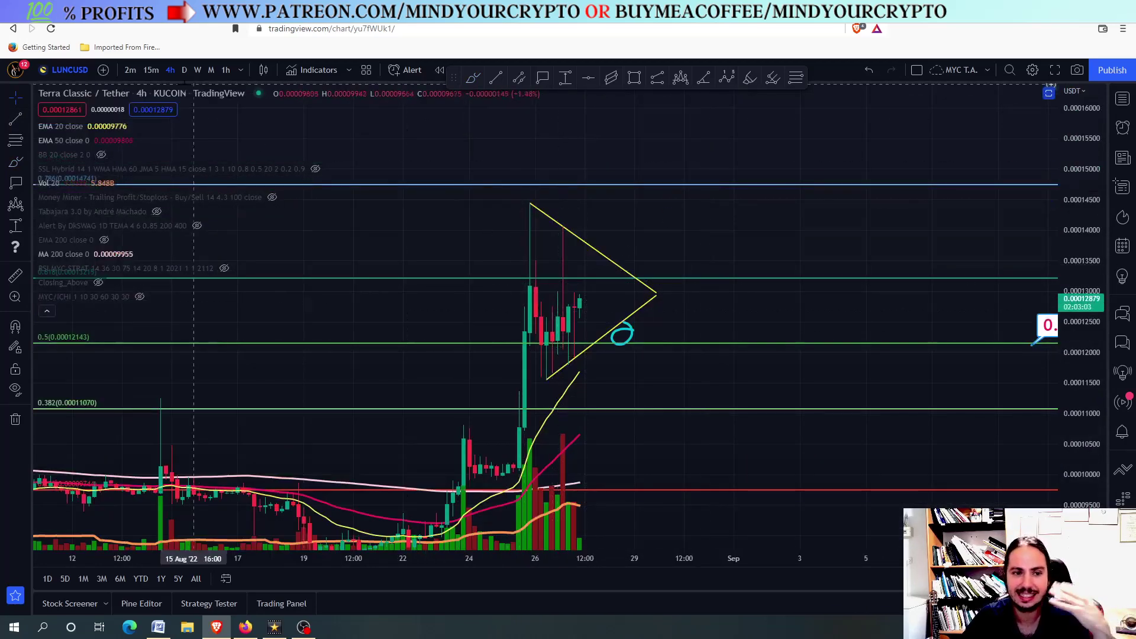
left_click(184, 69)
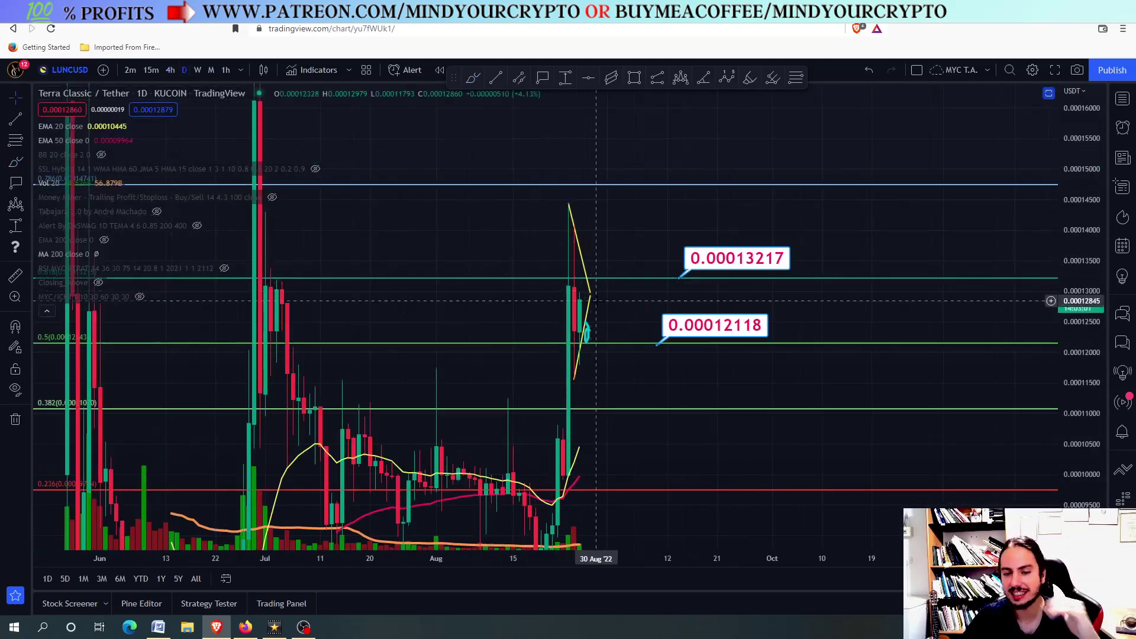
double_click(637, 306)
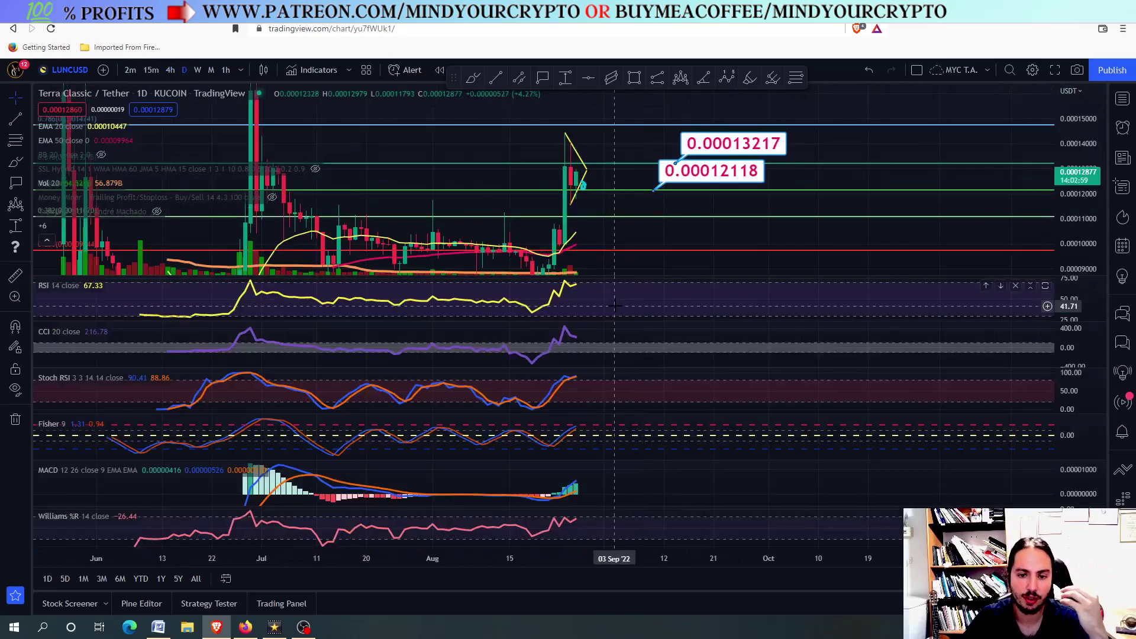
double_click(614, 306)
double_click(669, 284)
double_click(623, 182)
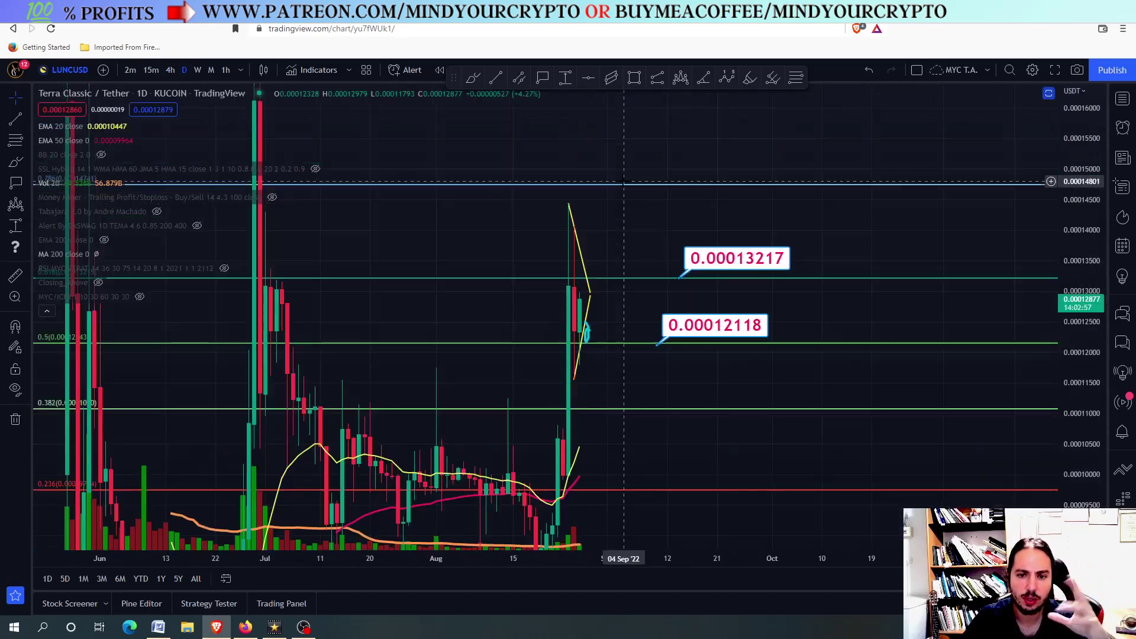
left_click(170, 70)
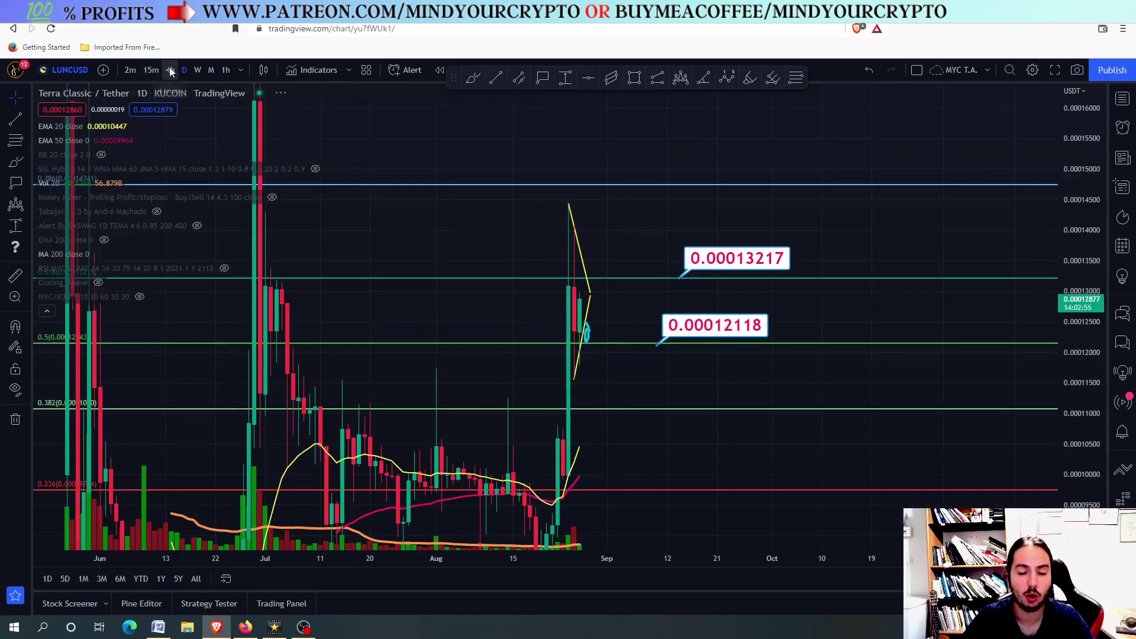
scroll(640, 143, "down", 2)
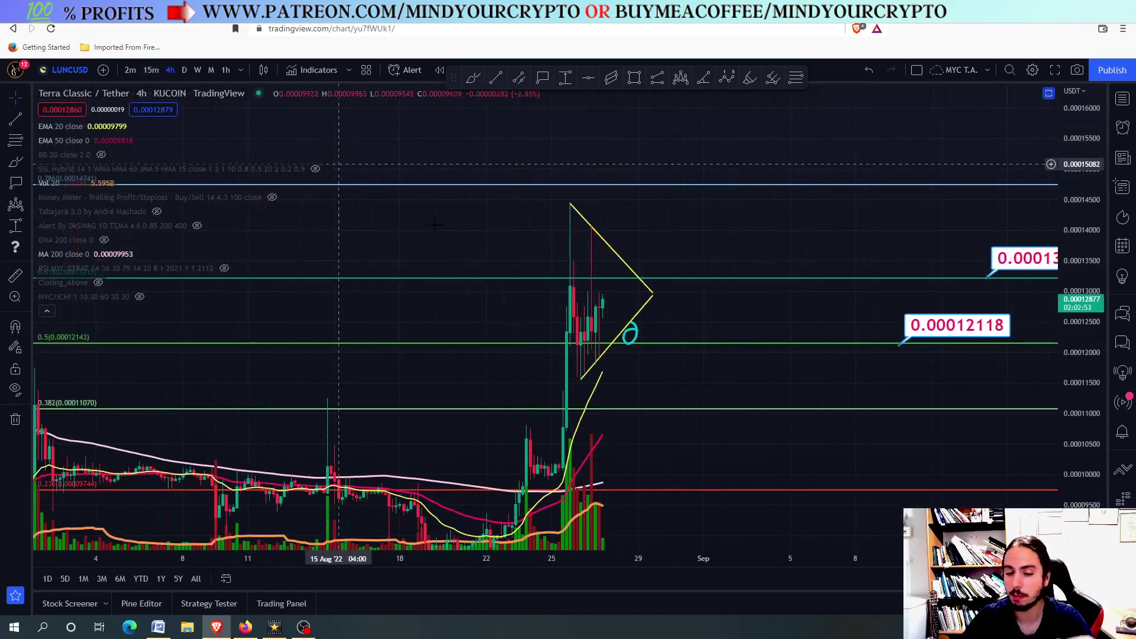
left_click_drag(688, 294, 634, 296)
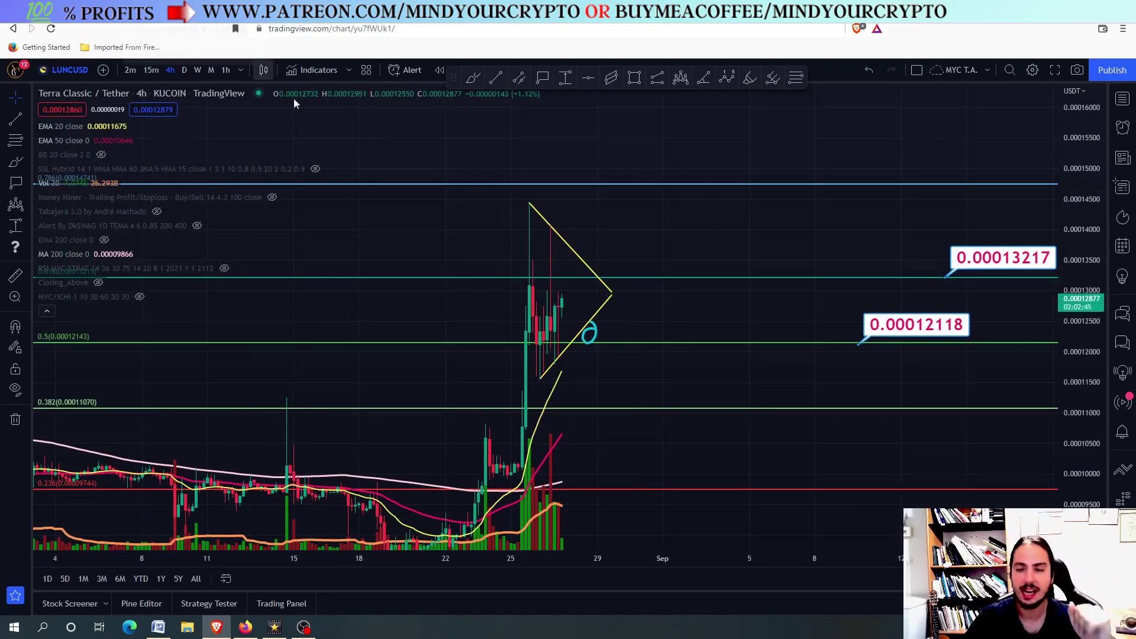
scroll(540, 245, "up", 1)
scroll(541, 245, "up", 1)
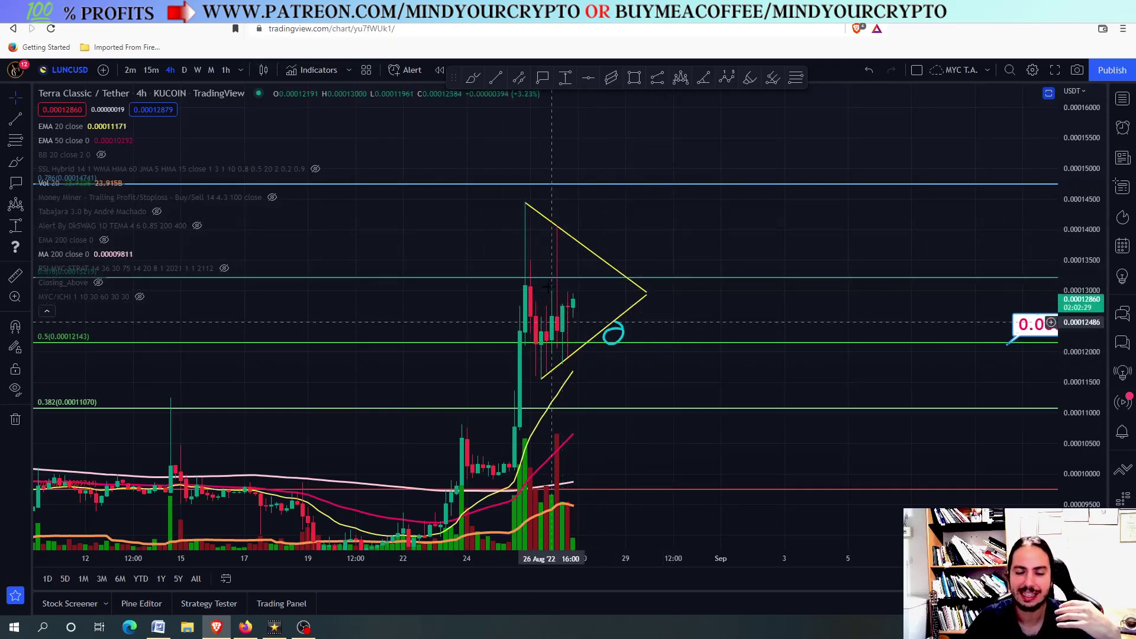
left_click_drag(692, 312, 681, 296)
scroll(681, 296, "down", 3)
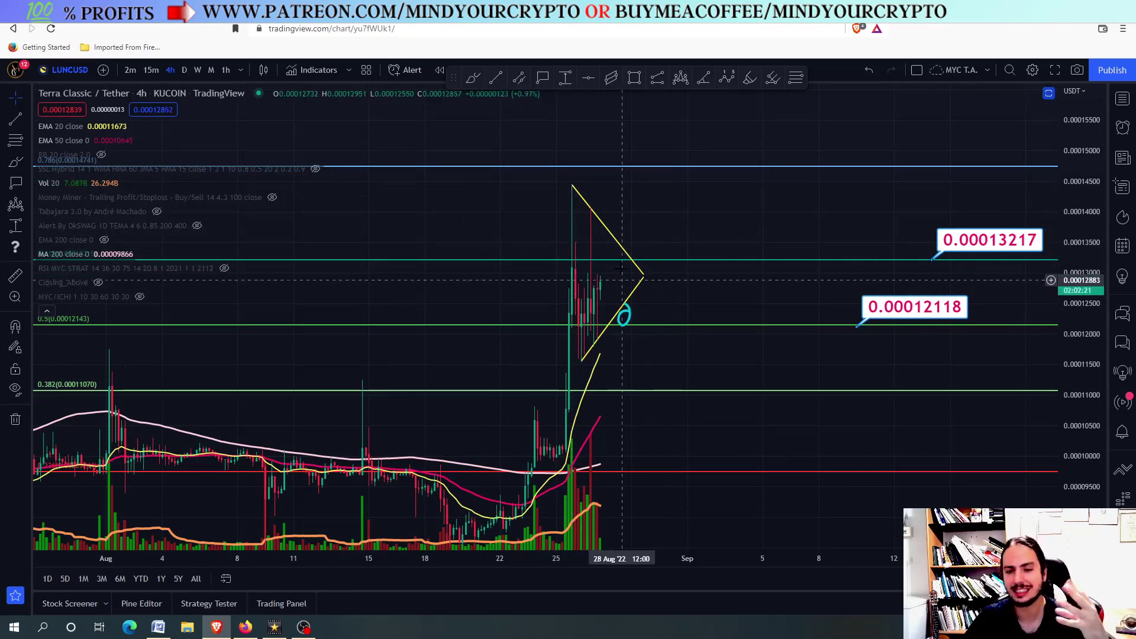
left_click(184, 70)
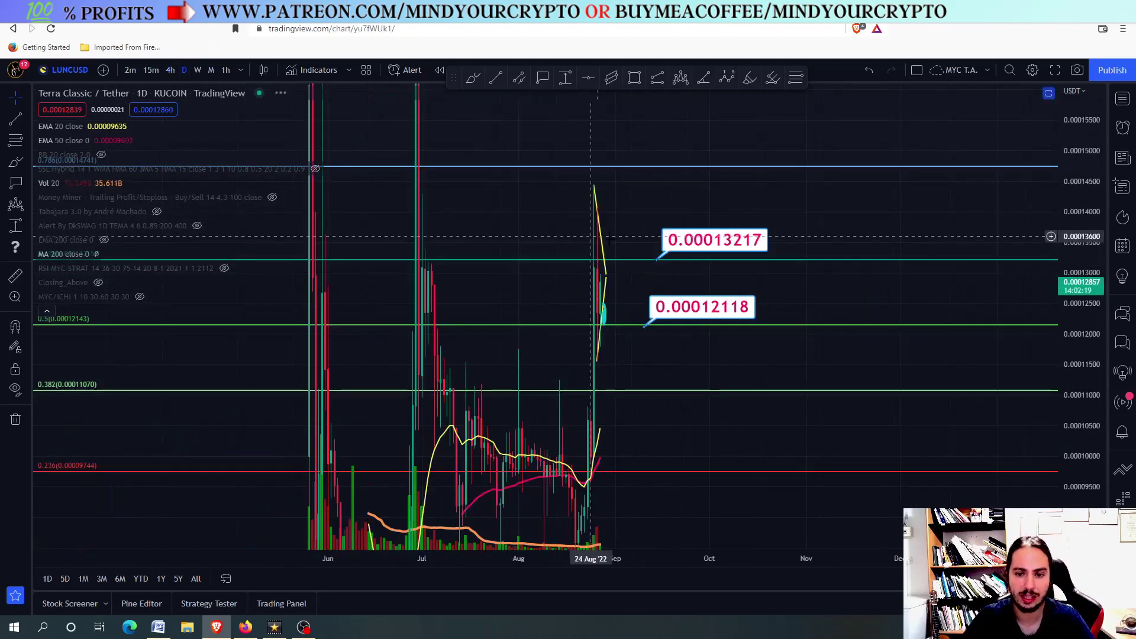
left_click(170, 71)
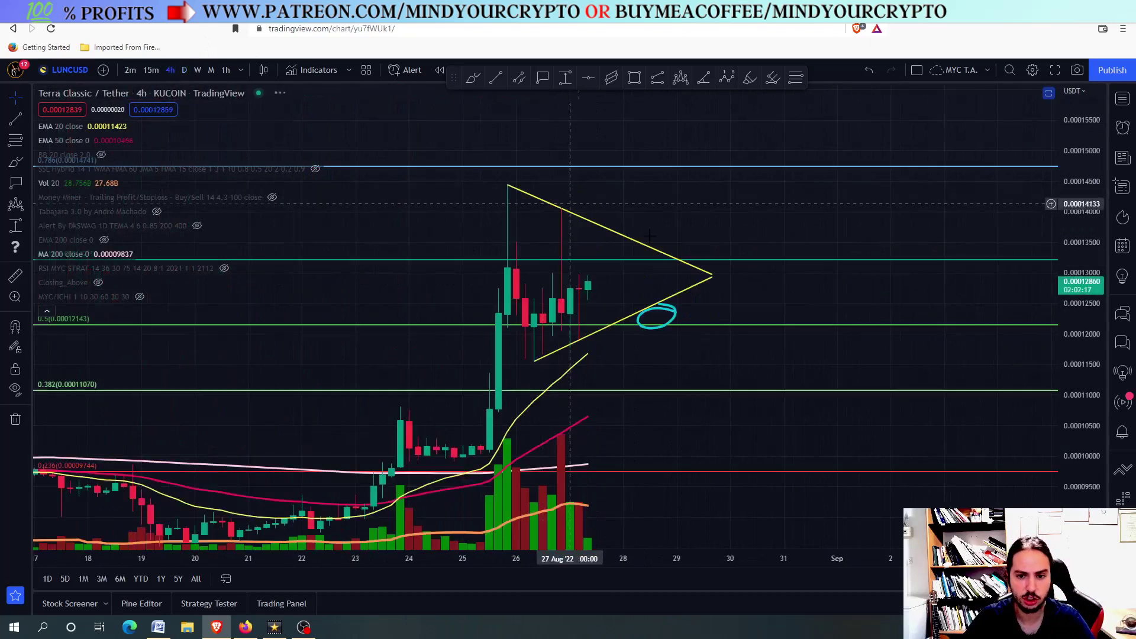
Place a price label at 0.00013213, copy it up to 0.00014122 on the blue line, and delete the original.
left_click(539, 75)
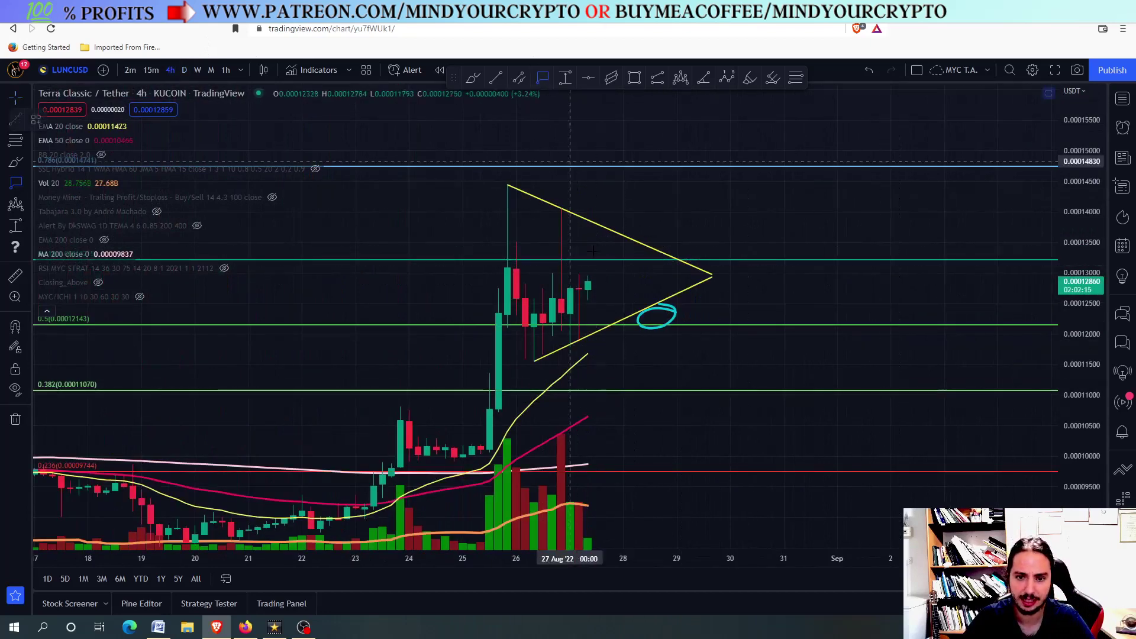
left_click(598, 259)
scroll(641, 280, "down", 2)
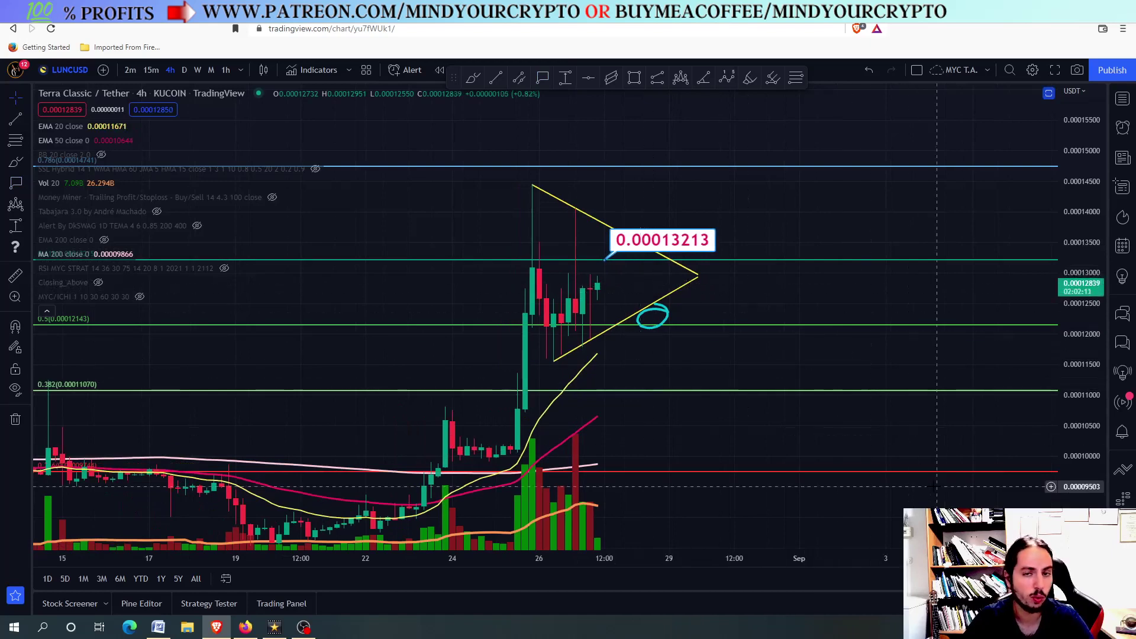
mouse_move(781, 269)
left_mouse_down()
mouse_move(784, 251)
mouse_move(791, 358)
left_mouse_up()
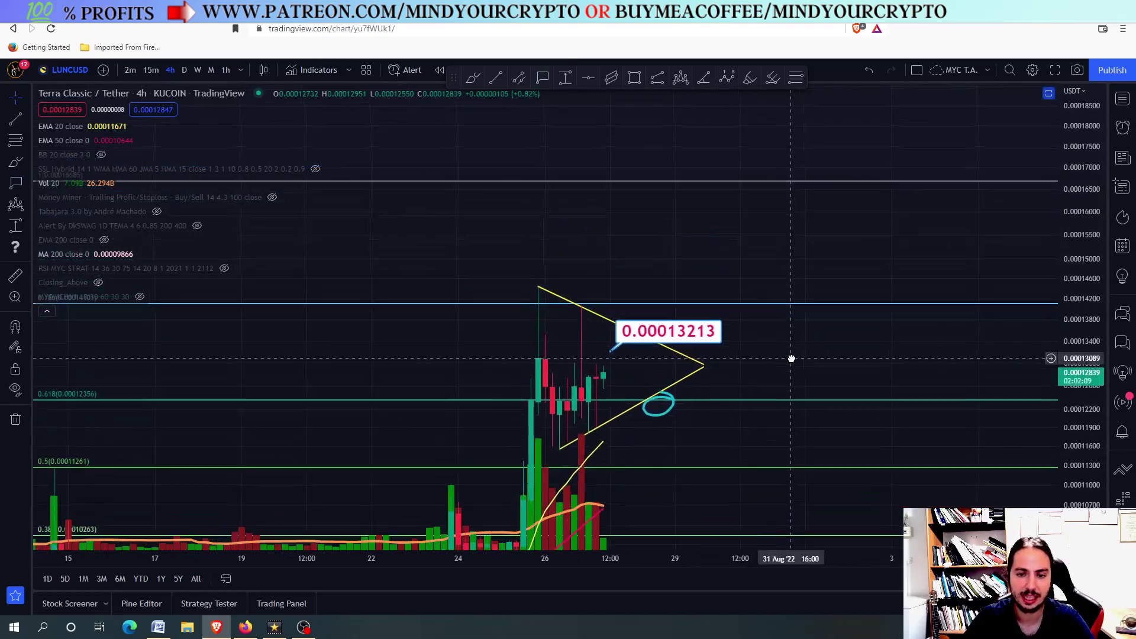
mouse_move(685, 333)
left_mouse_down()
mouse_move(679, 271)
mouse_move(685, 284)
left_mouse_up()
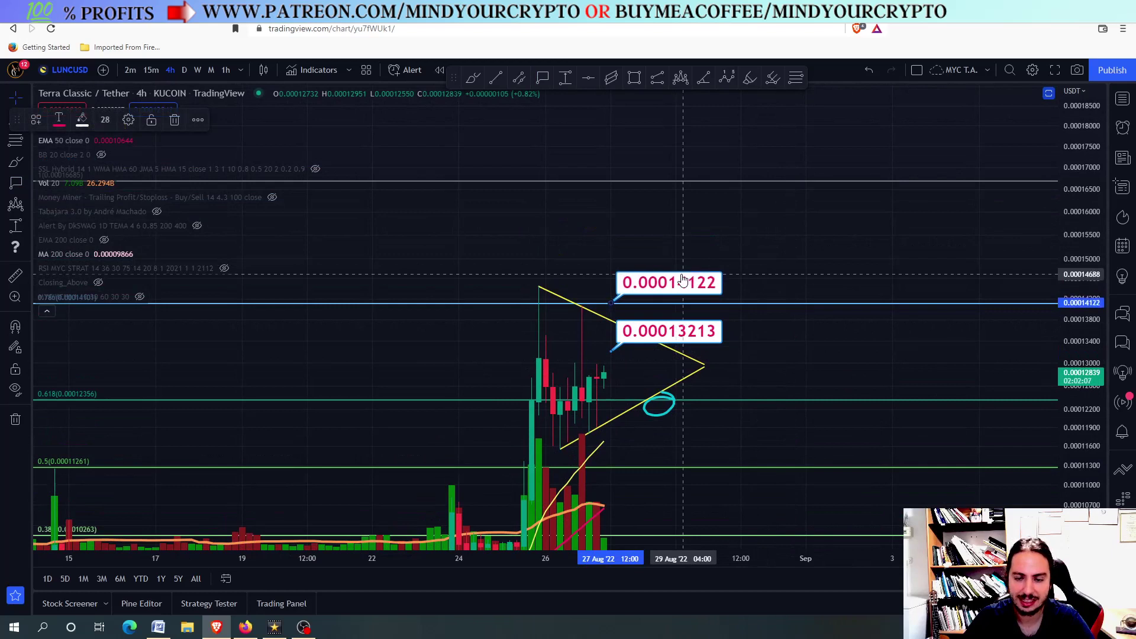
scroll(606, 310, "up", 2)
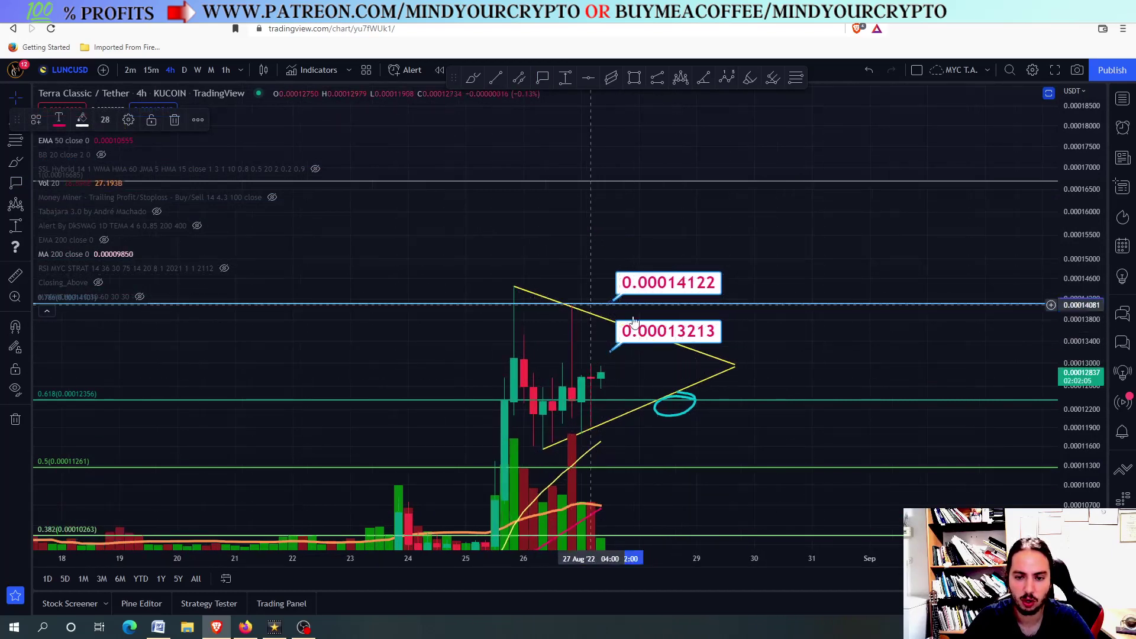
key("Delete")
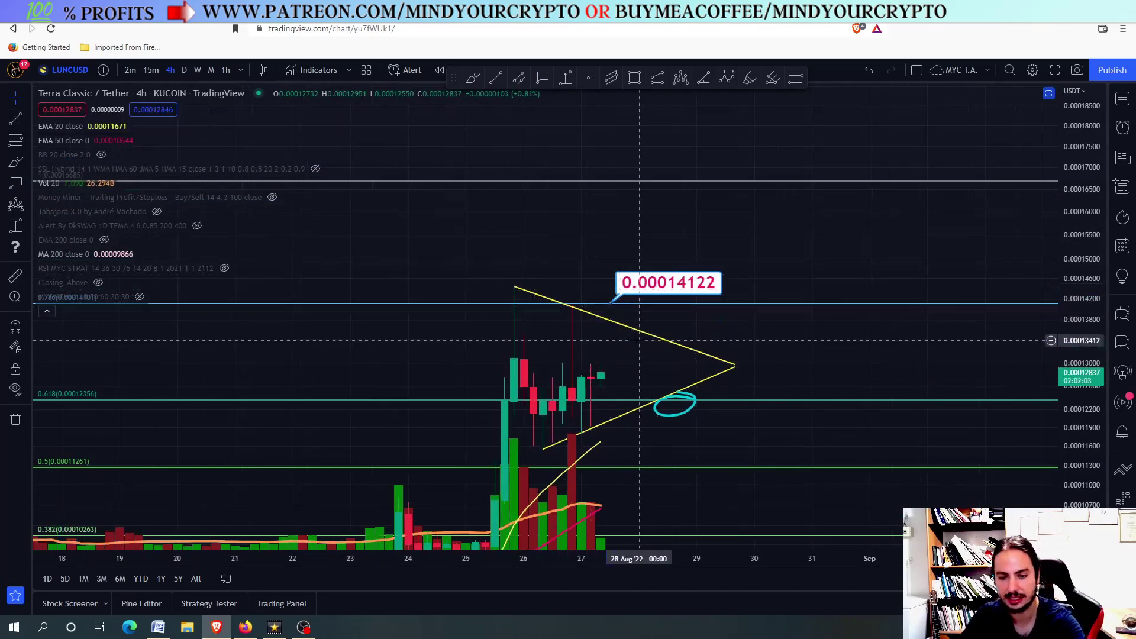
Draw a cyan brush ring around the 0.00014122 price label.
left_click(473, 76)
mouse_move(749, 273)
left_mouse_down()
mouse_move(607, 278)
mouse_move(749, 290)
mouse_move(659, 259)
left_mouse_up()
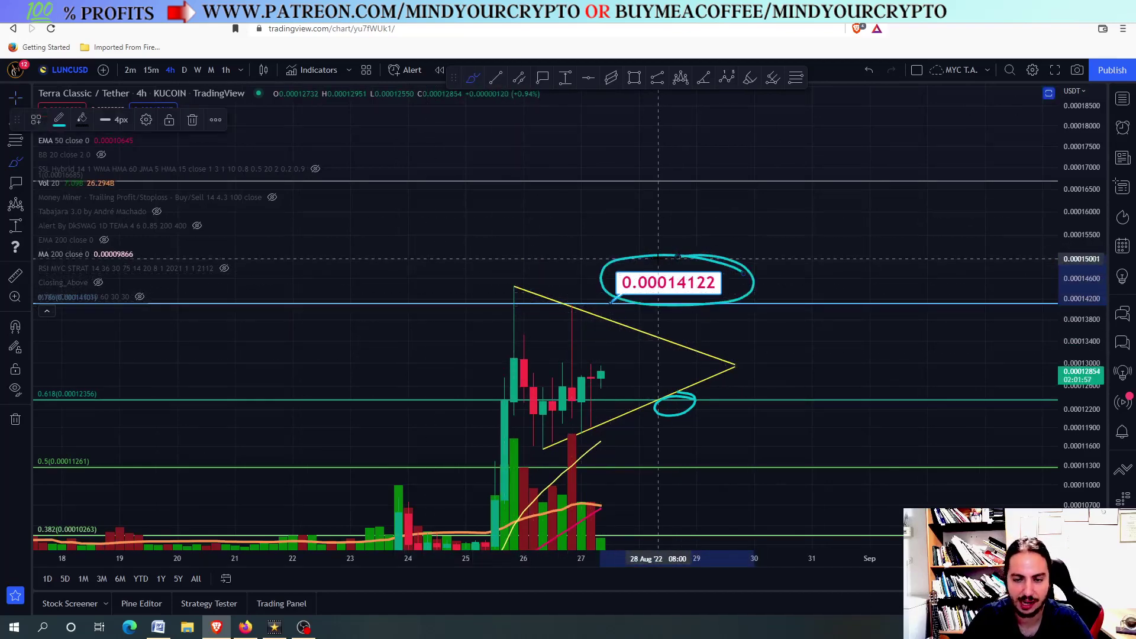
scroll(657, 238, "down", 3)
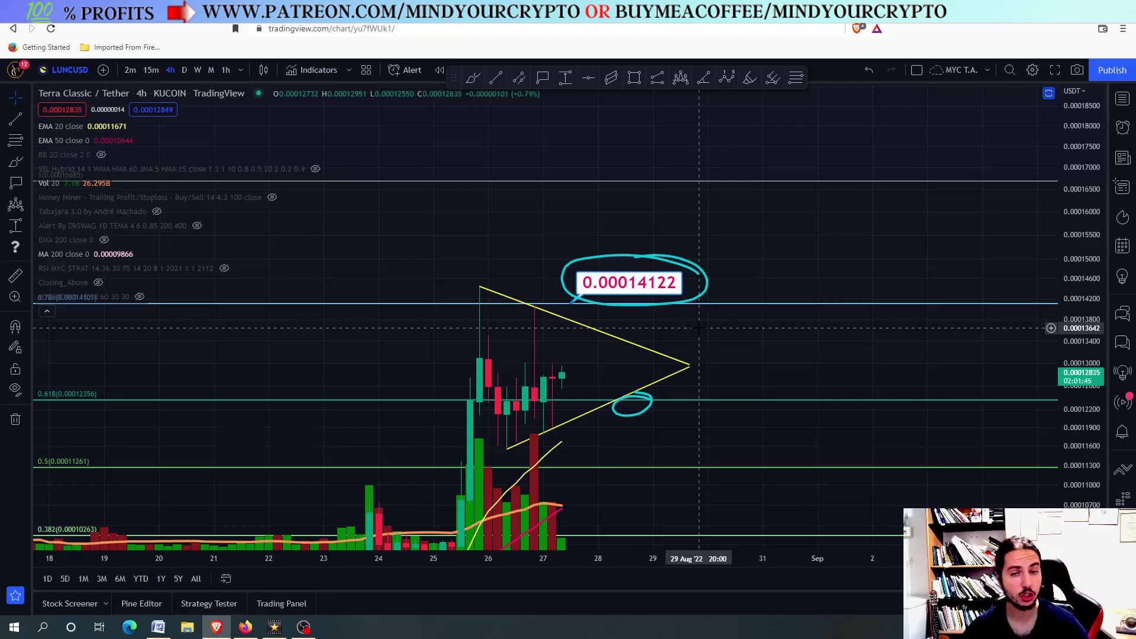
Copy a price label up to the 0.00020150 line on the upper blue line.
left_click_drag(722, 204, 707, 341)
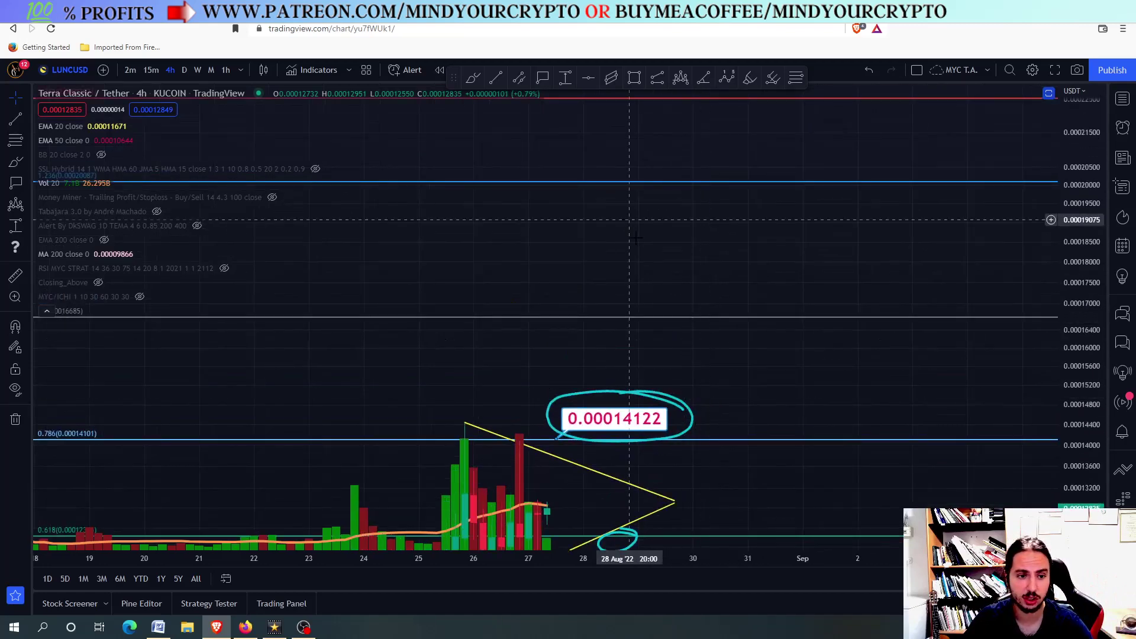
left_click_drag(629, 424, 620, 180)
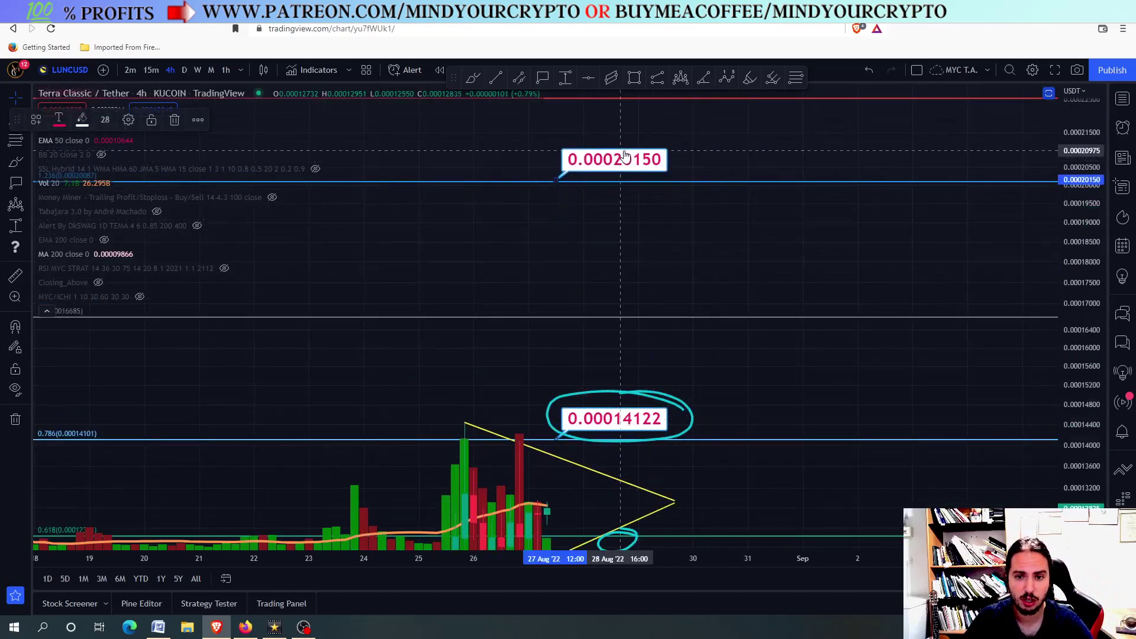
mouse_move(620, 260)
left_mouse_down()
mouse_move(614, 342)
mouse_move(597, 120)
left_mouse_up()
Move the 0.00012118 label down to 0.00011283 at the 0.5 Fibonacci level.
scroll(616, 318, "down", 3)
scroll(608, 237, "up", 5)
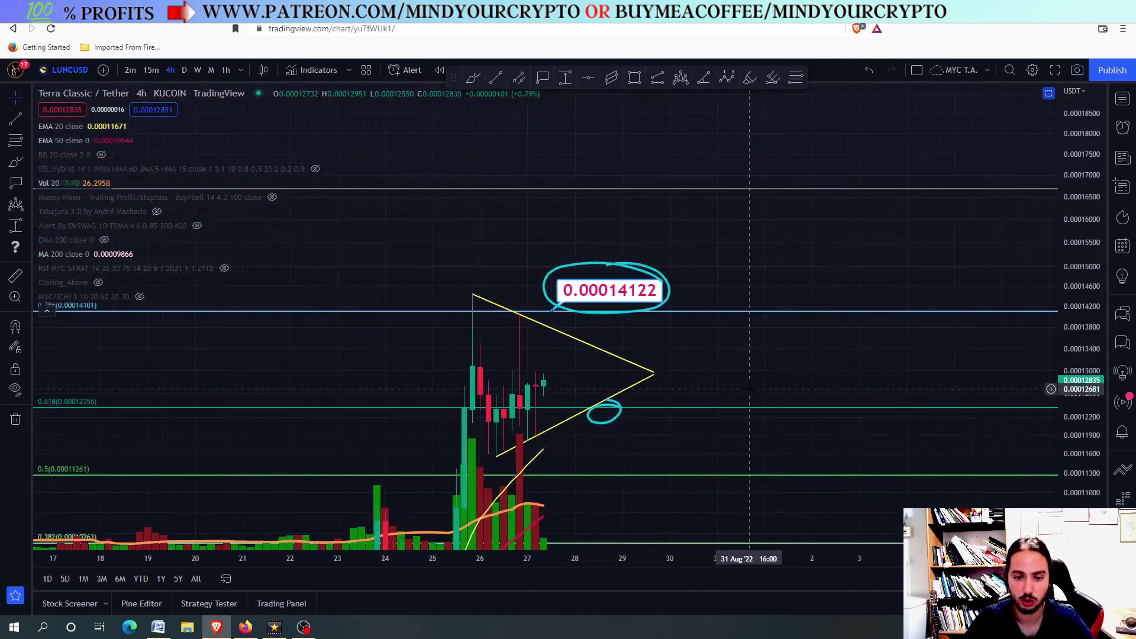
scroll(512, 225, "down", 2)
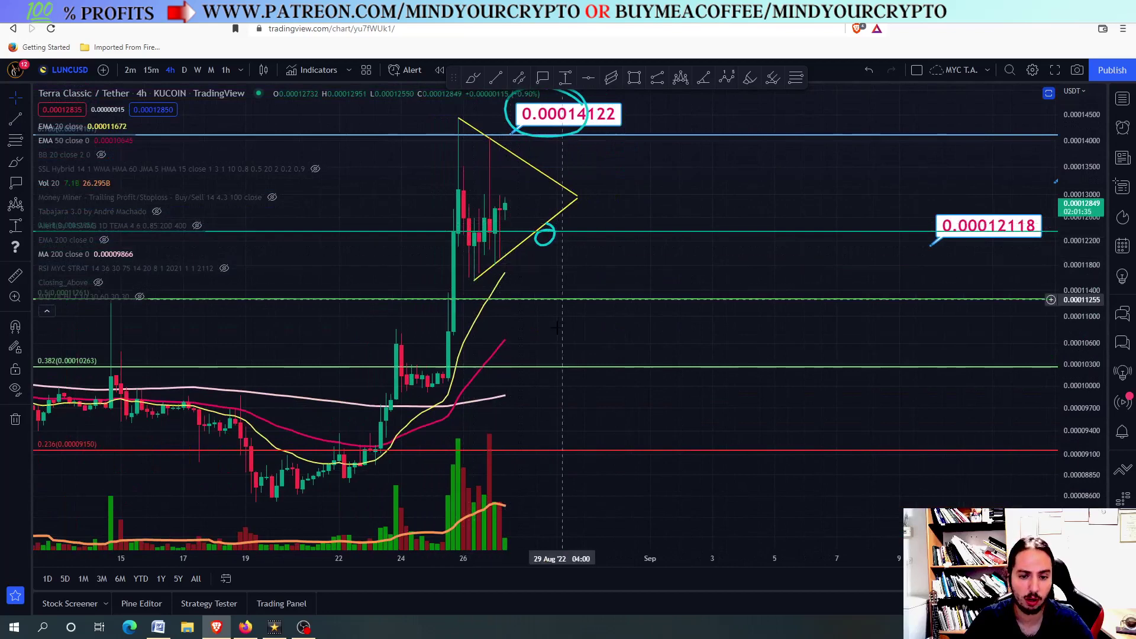
scroll(536, 297, "down", 3)
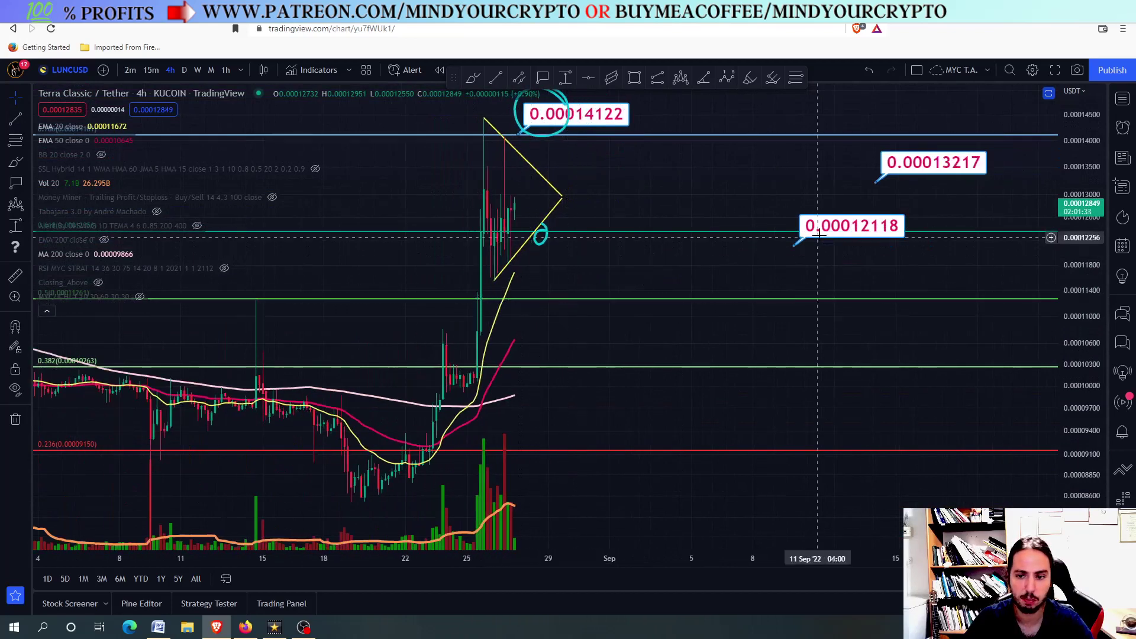
left_click_drag(836, 240, 656, 302)
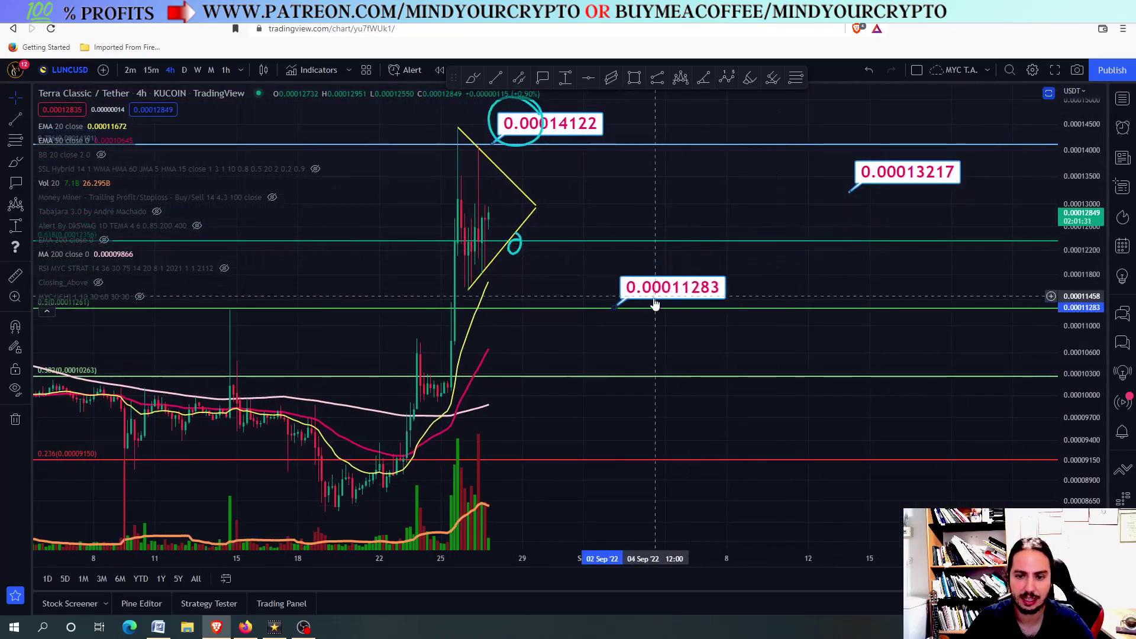
left_click_drag(680, 357, 690, 539)
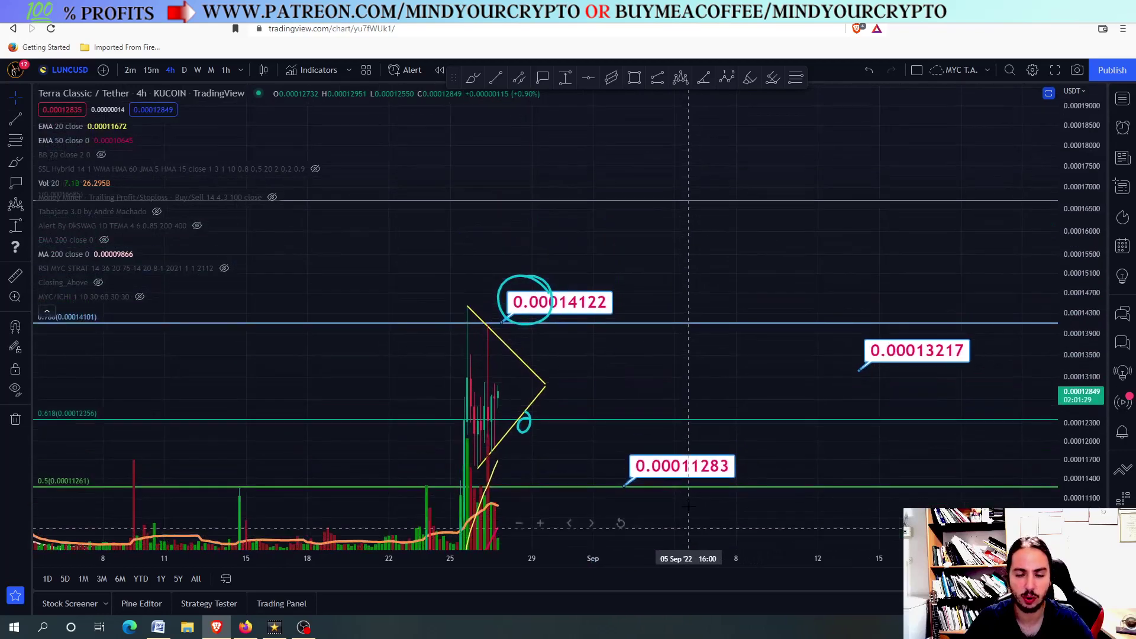